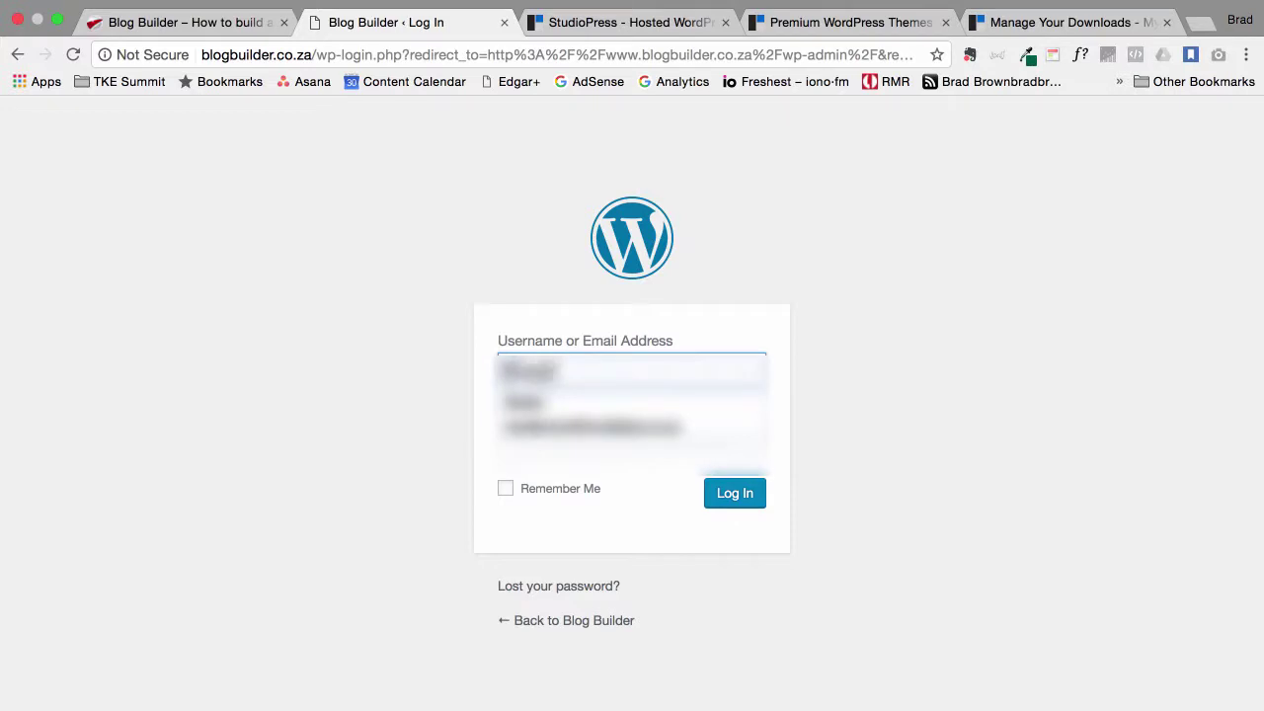
- Log in to the Blog Builder WordPress admin with the saved username and password, and dismiss the browser's prompt
click(612, 444)
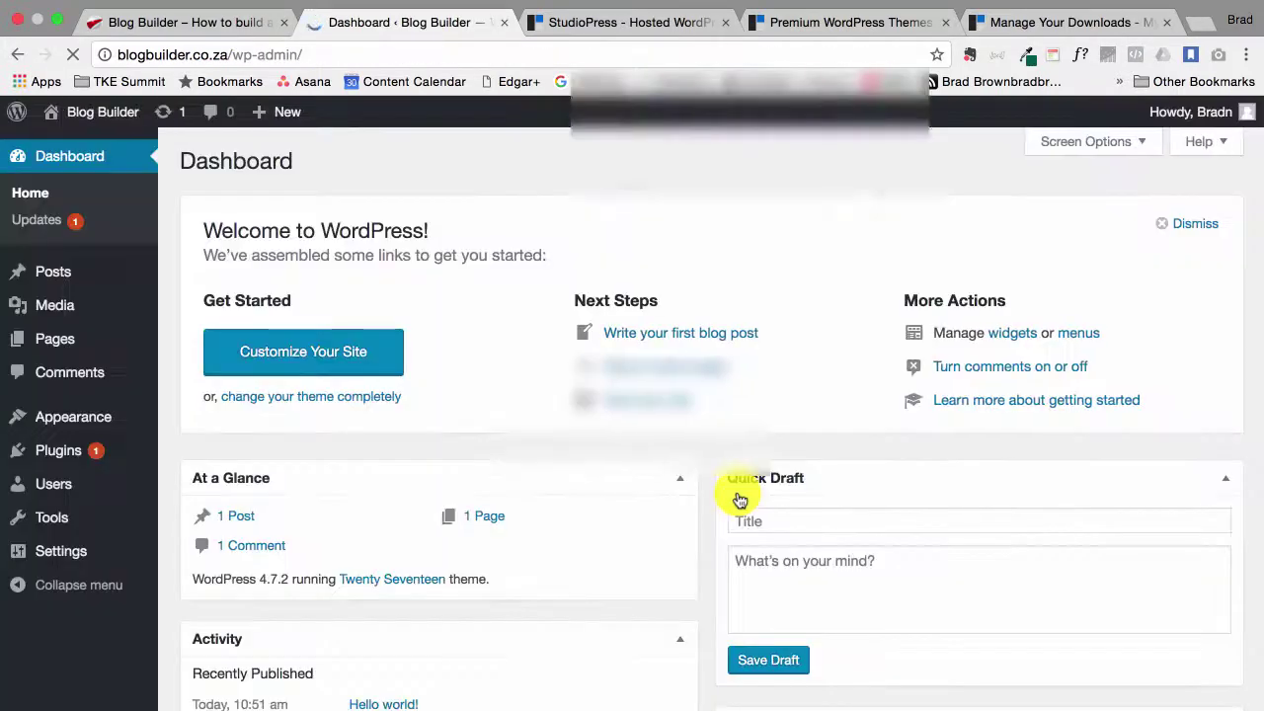
click(865, 195)
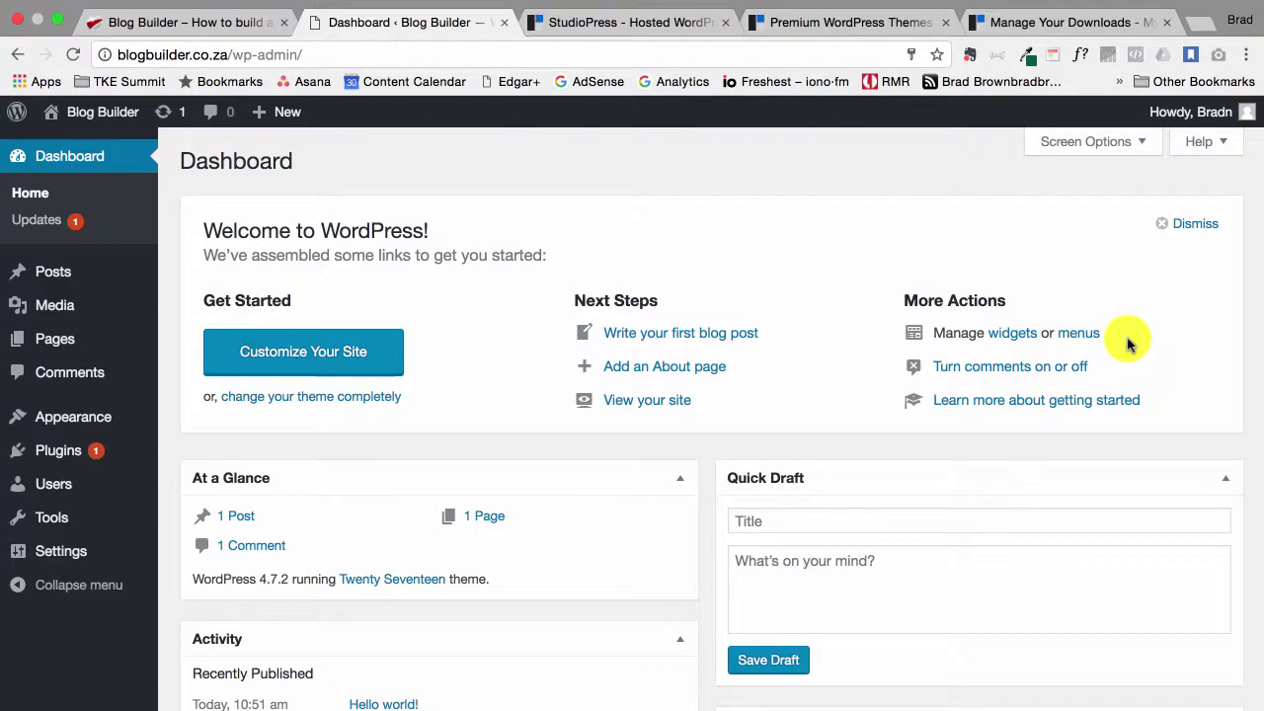
- Look over the WordPress Dashboard overview and the Posts, Appearance and Settings entries of the admin navigation
scroll(1128, 342, down, 4)
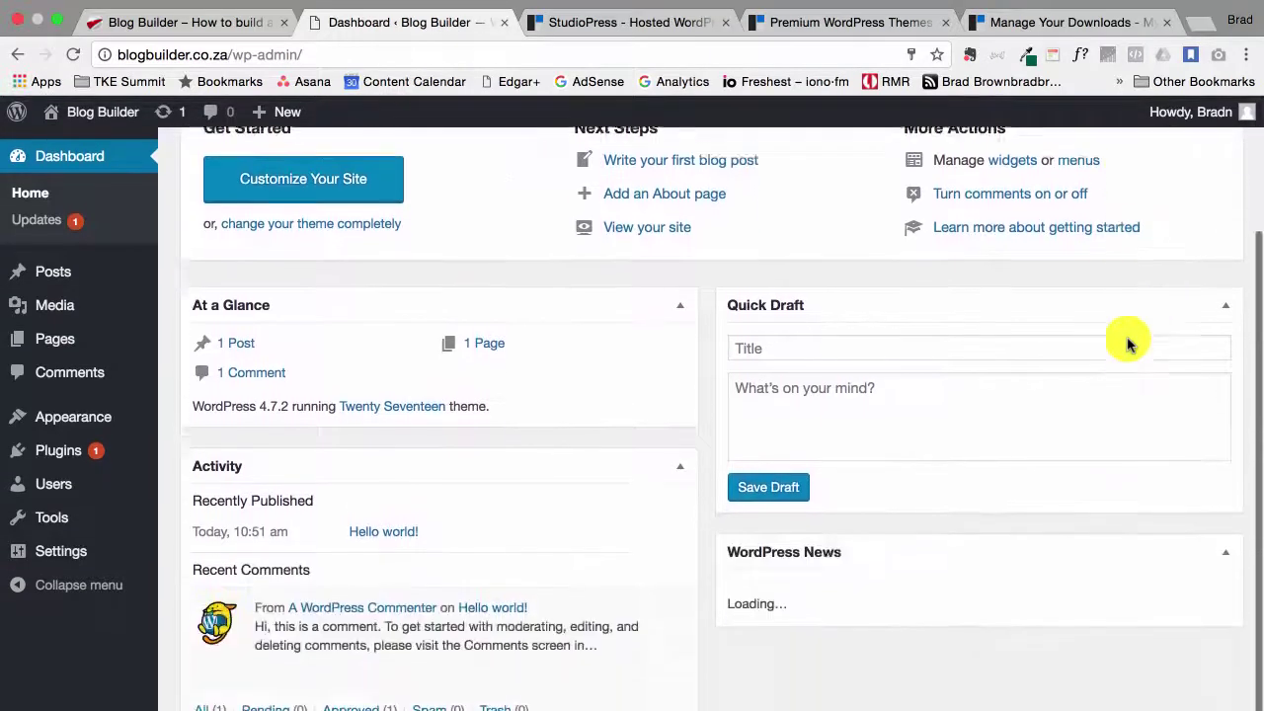
scroll(1129, 342, up, 4)
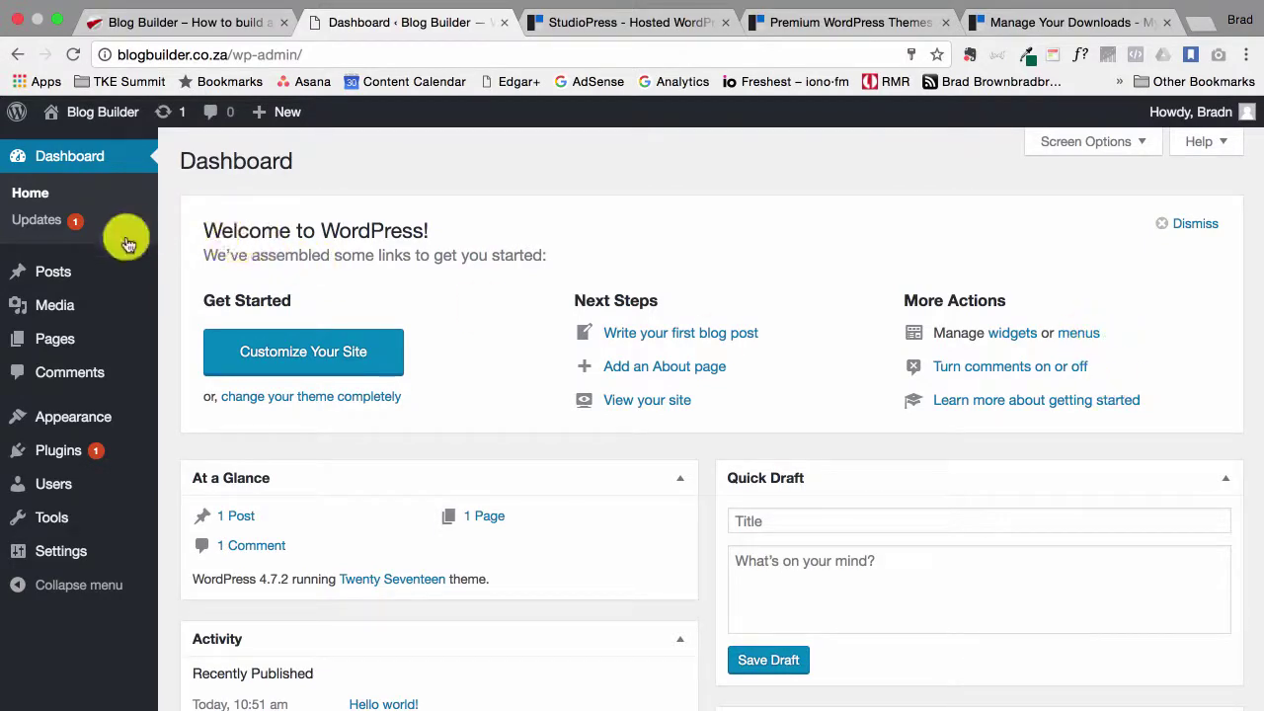
mouse_move(82, 278)
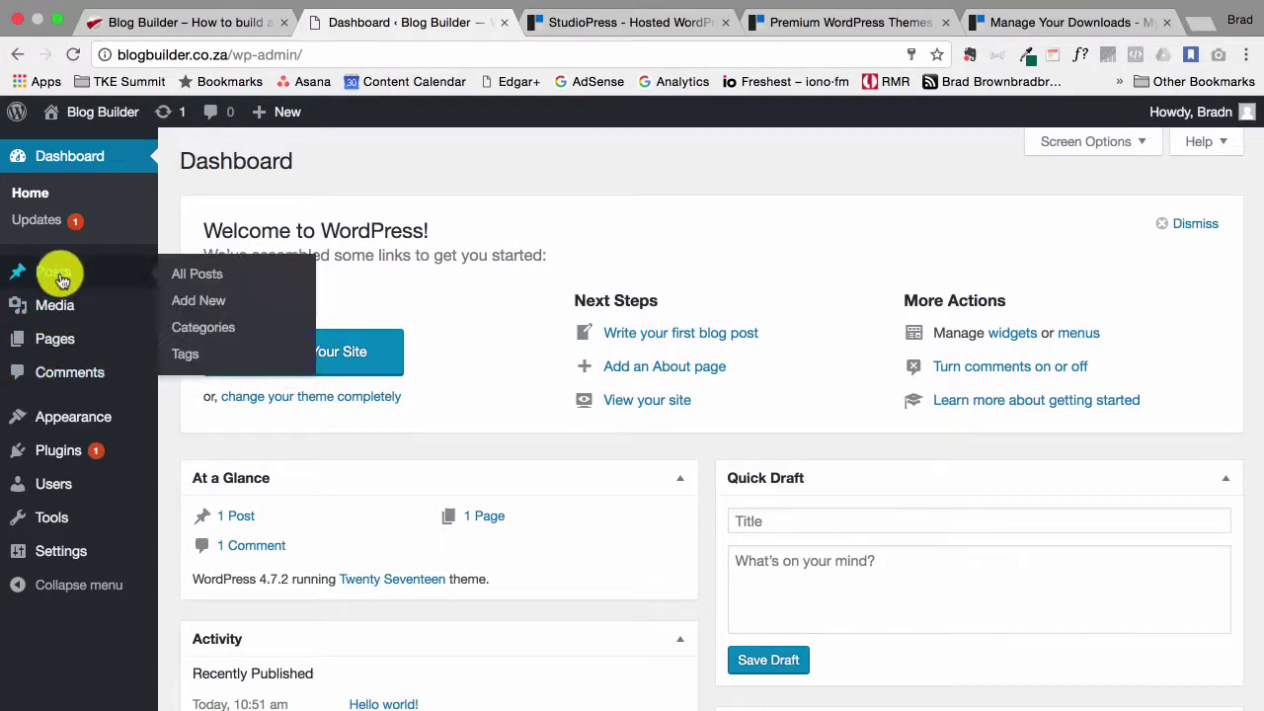
mouse_move(79, 423)
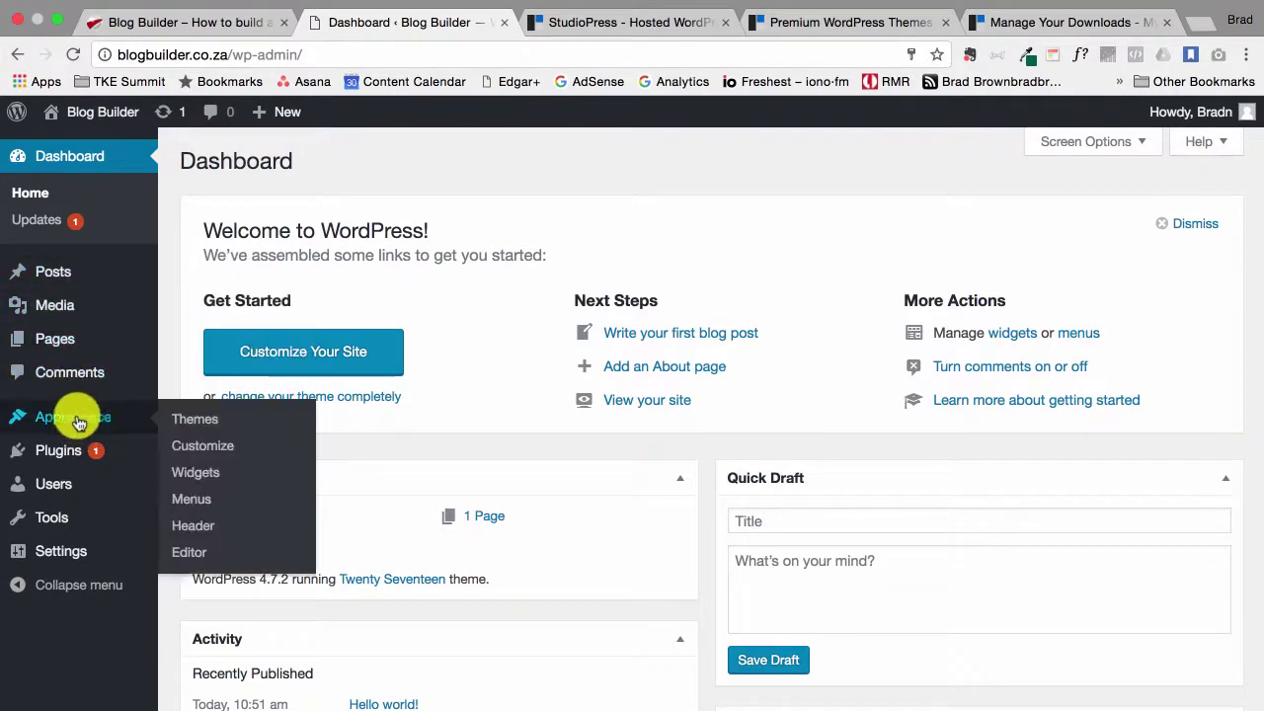
mouse_move(55, 561)
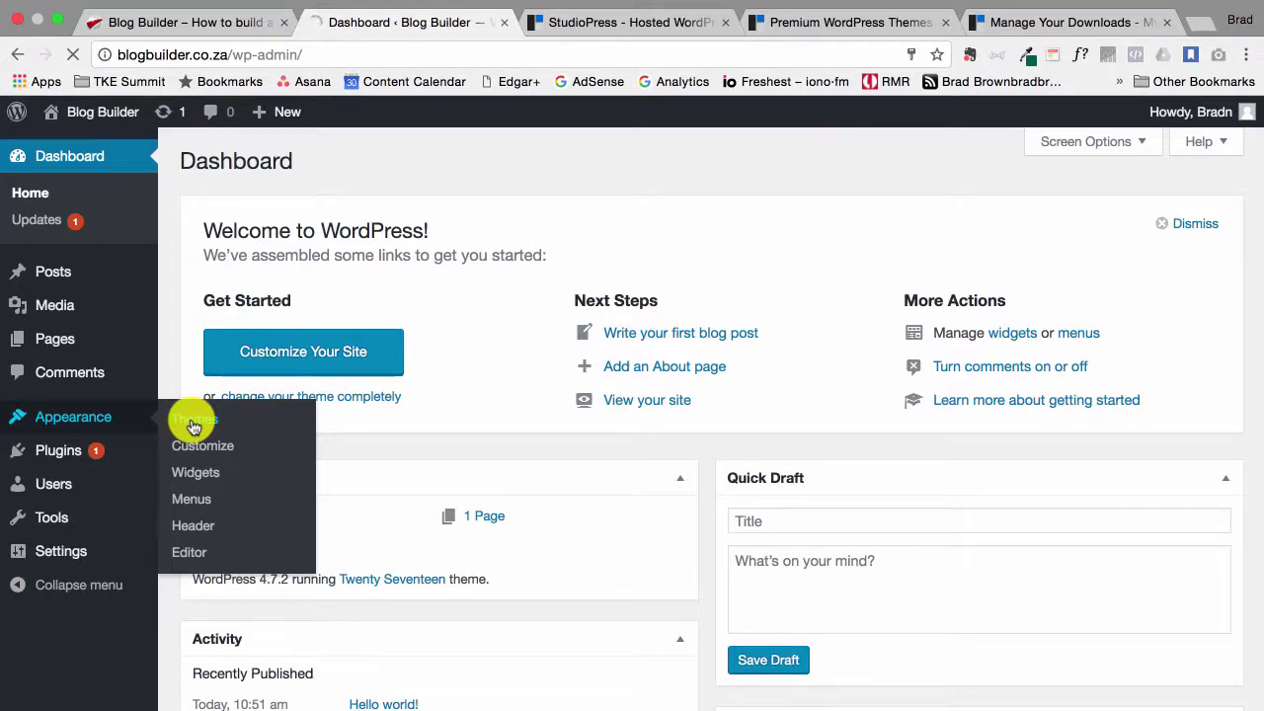
- Activate the Twenty Fifteen theme from the installed themes and view the blog's front page with it
click(206, 24)
click(413, 21)
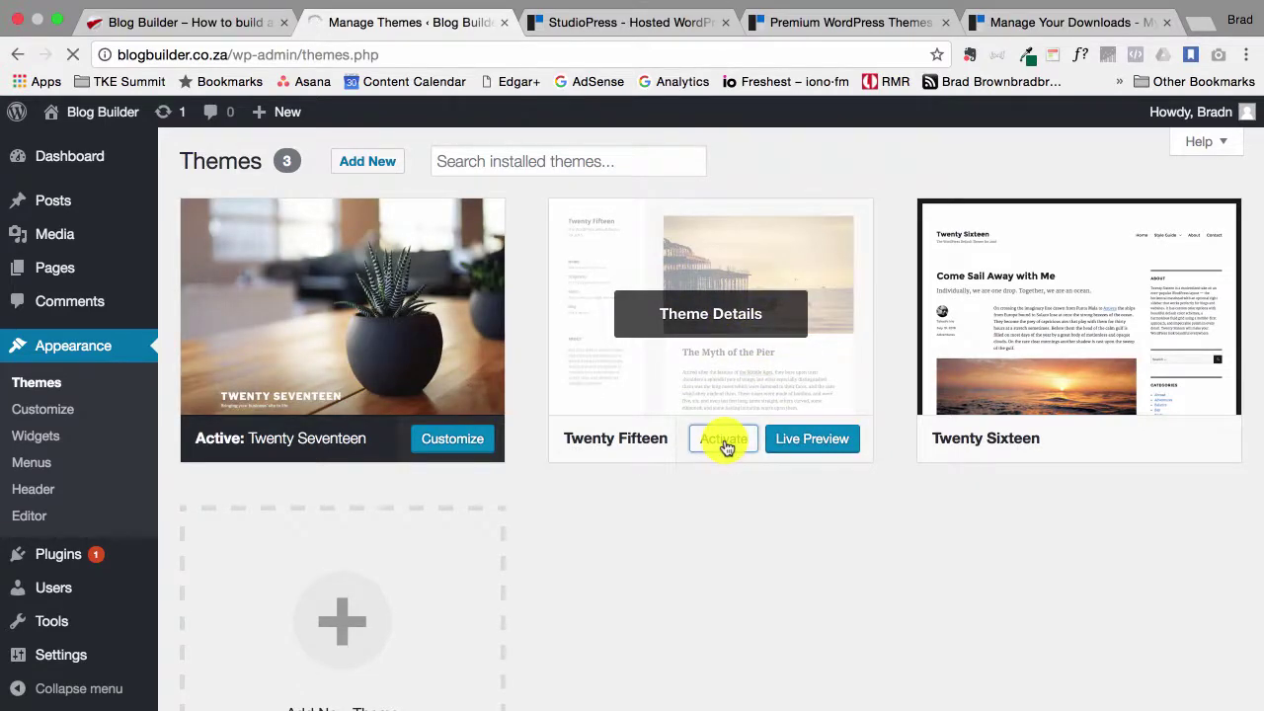
click(195, 30)
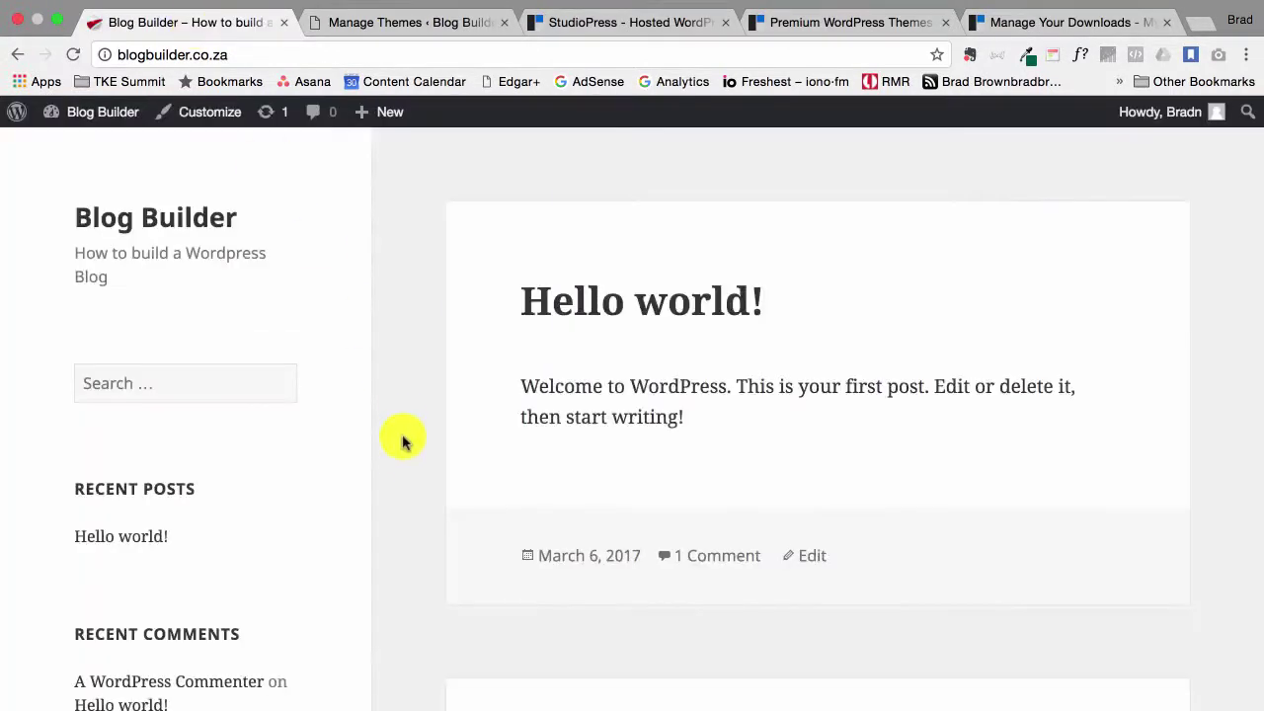
scroll(403, 445, down, 10)
scroll(403, 454, up, 10)
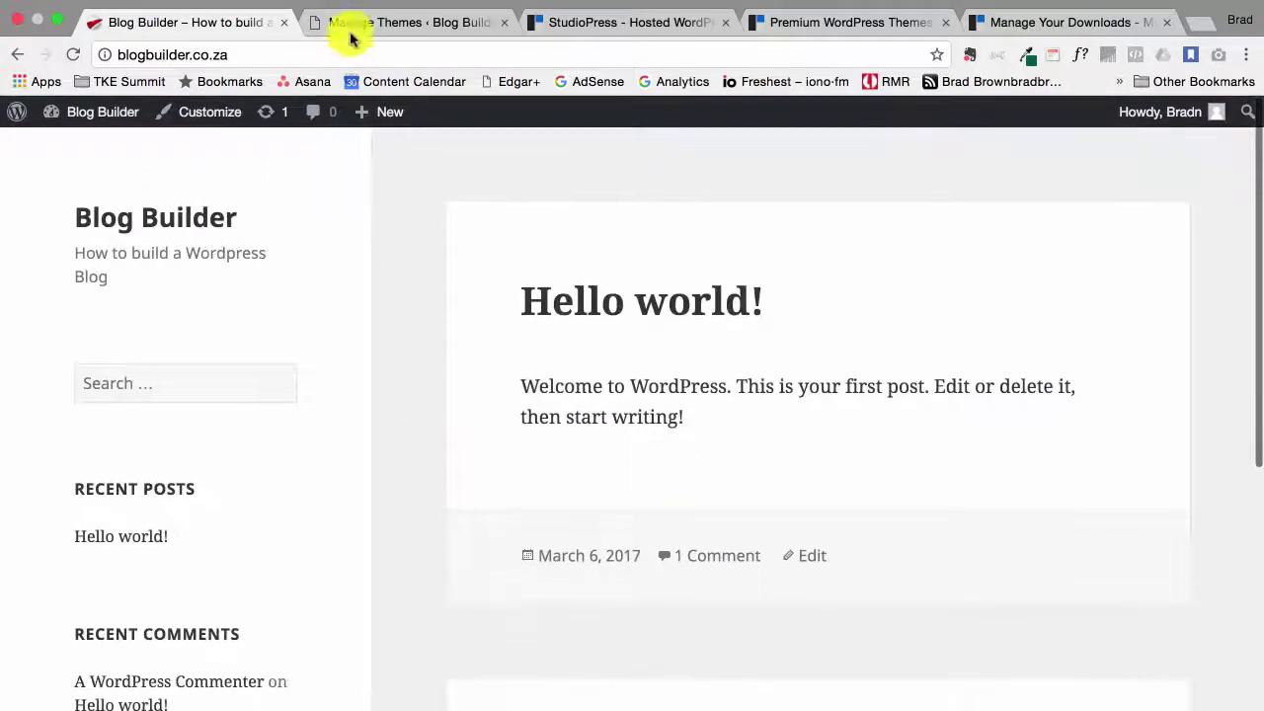
- Activate the Twenty Sixteen theme and view the blog's front page with it
click(341, 24)
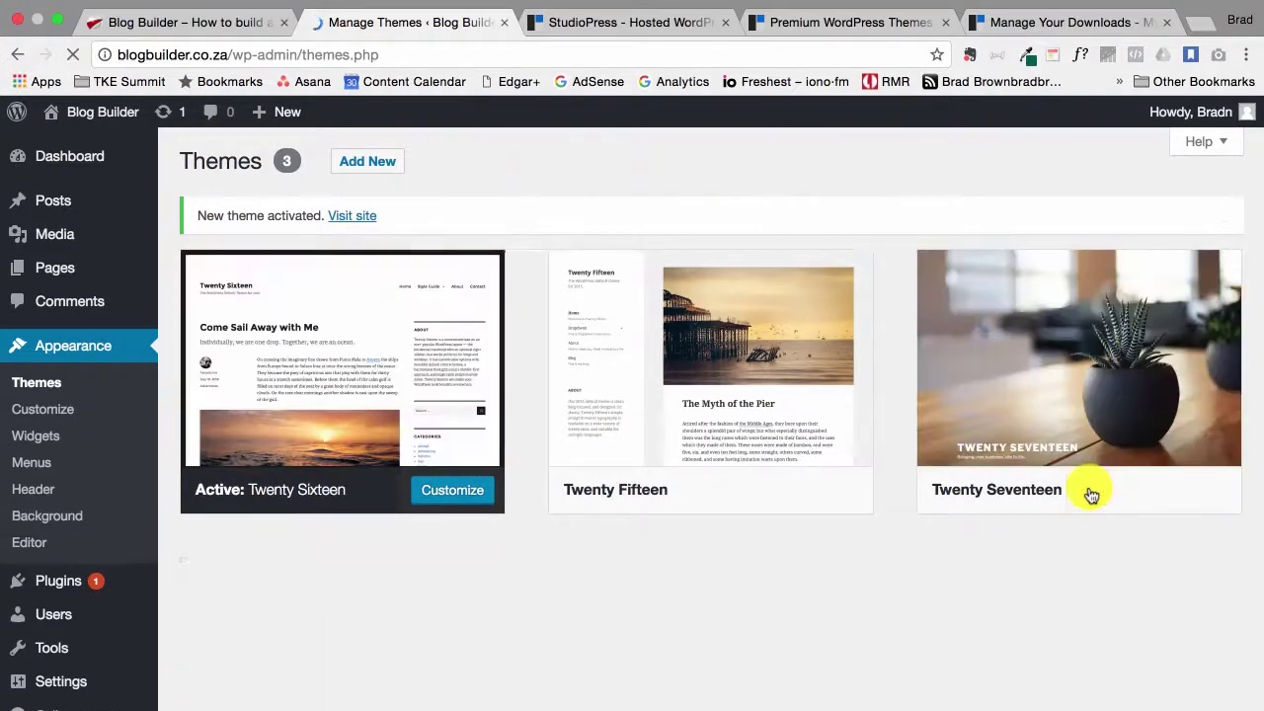
click(196, 25)
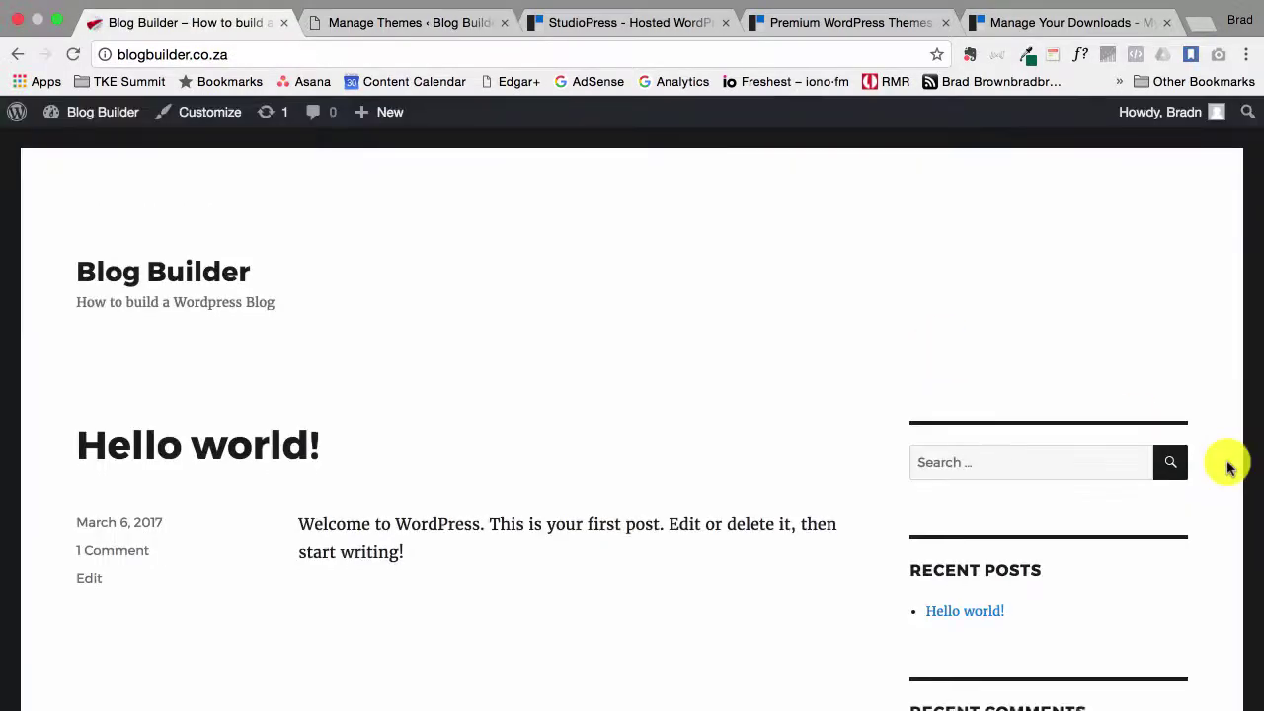
scroll(1139, 383, down, 3)
scroll(854, 522, up, 3)
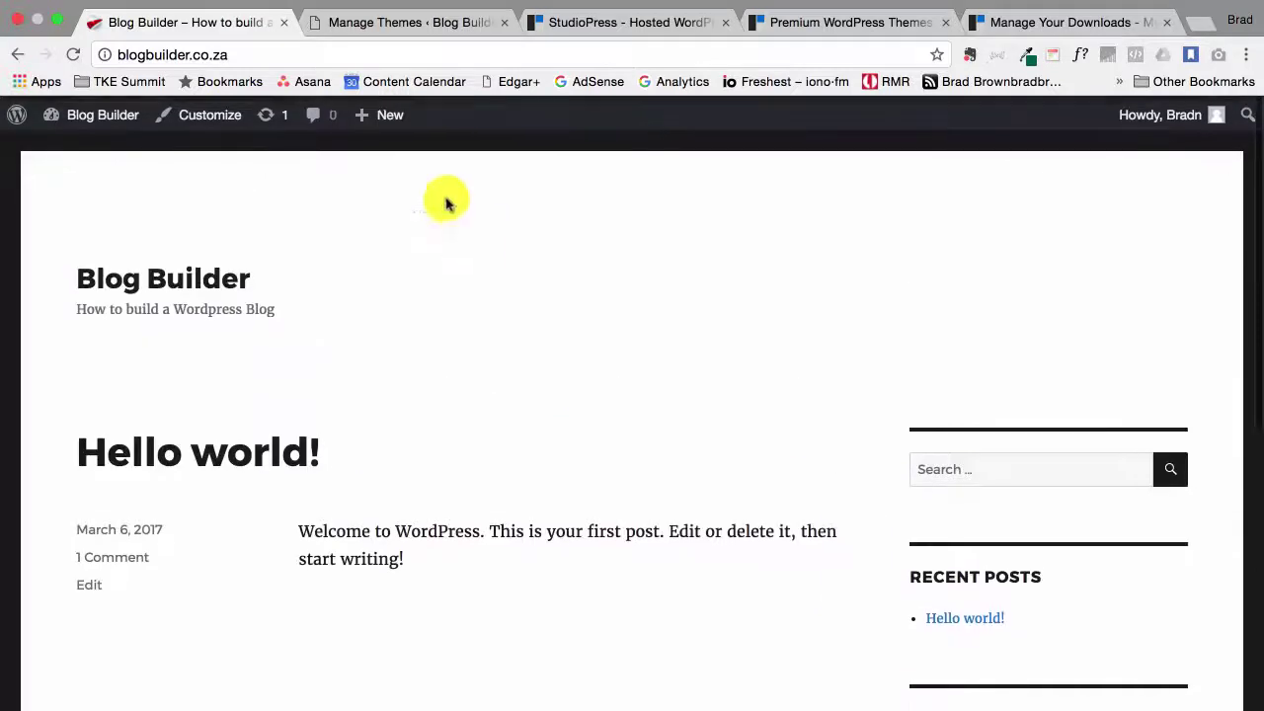
- Activate the Twenty Seventeen theme and view the blog's front page with it
click(388, 30)
mouse_move(677, 418)
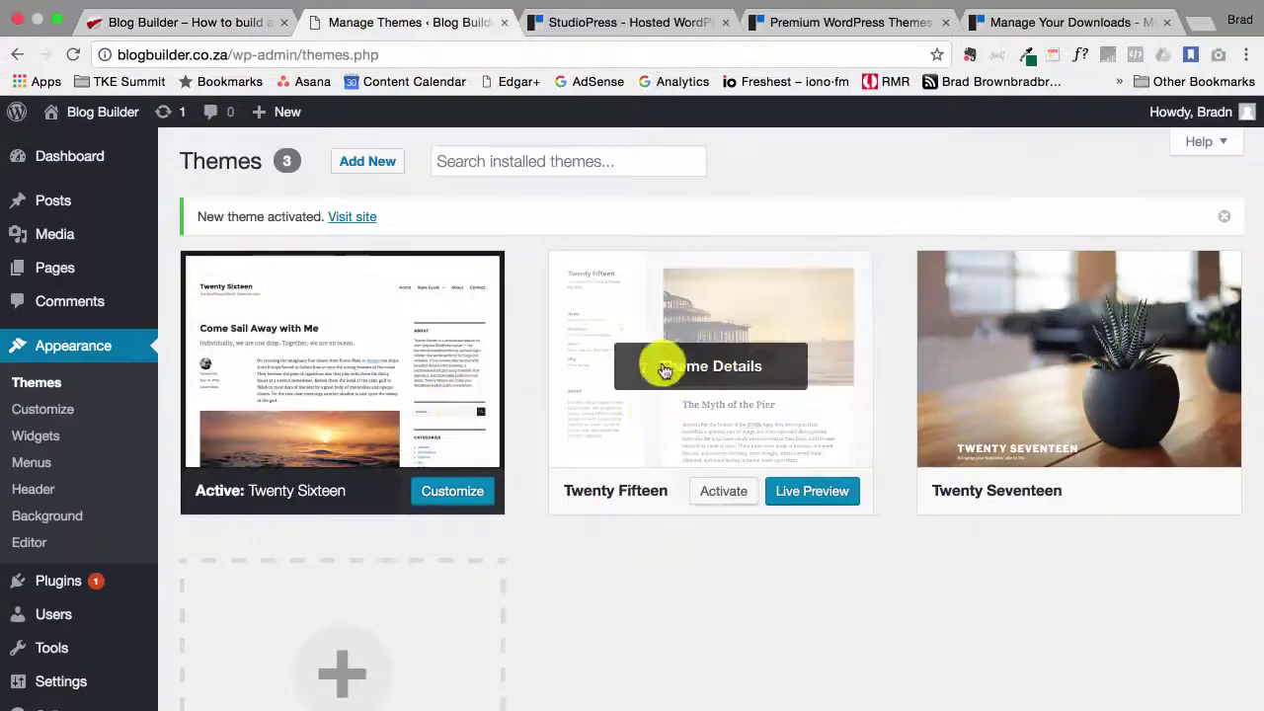
mouse_move(1002, 481)
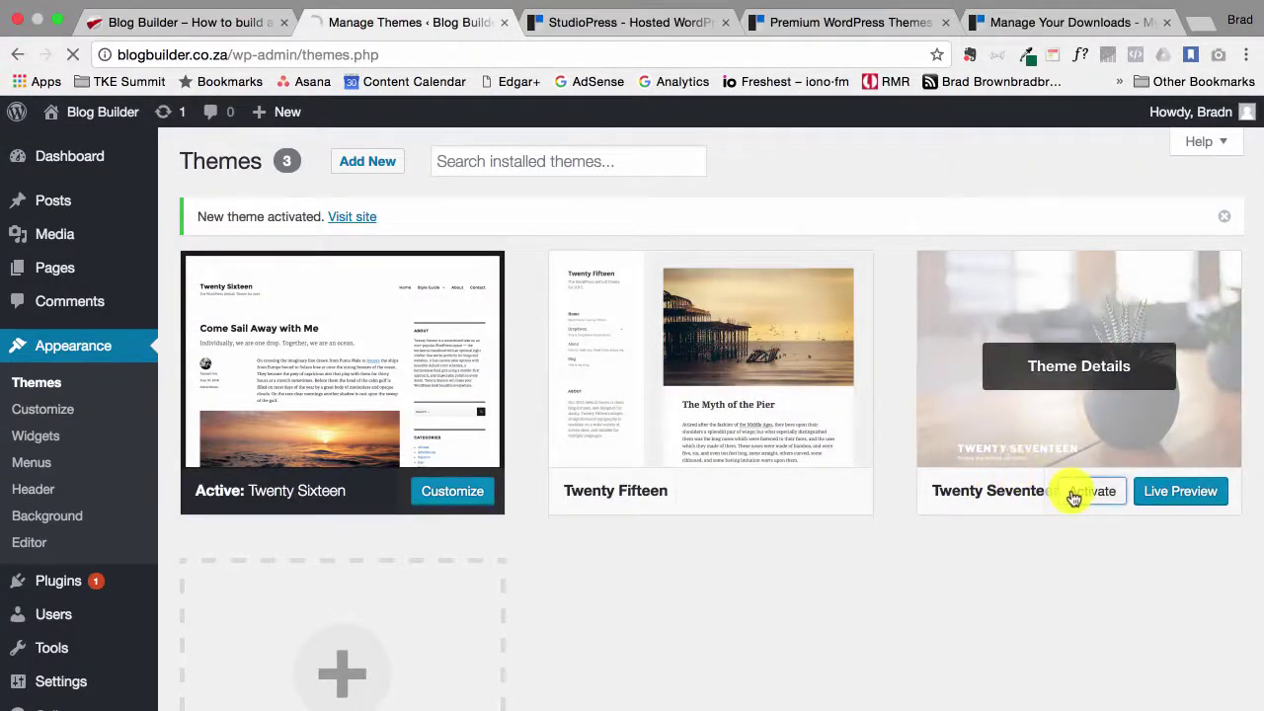
mouse_move(666, 380)
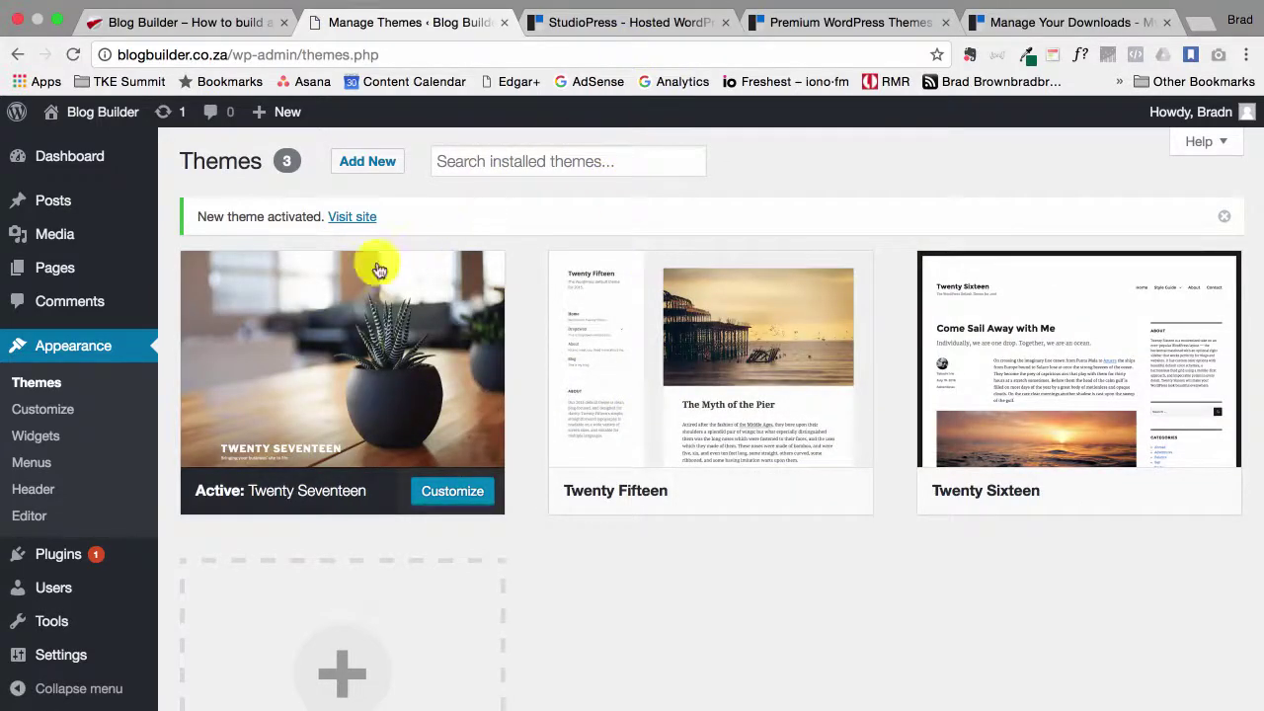
click(223, 22)
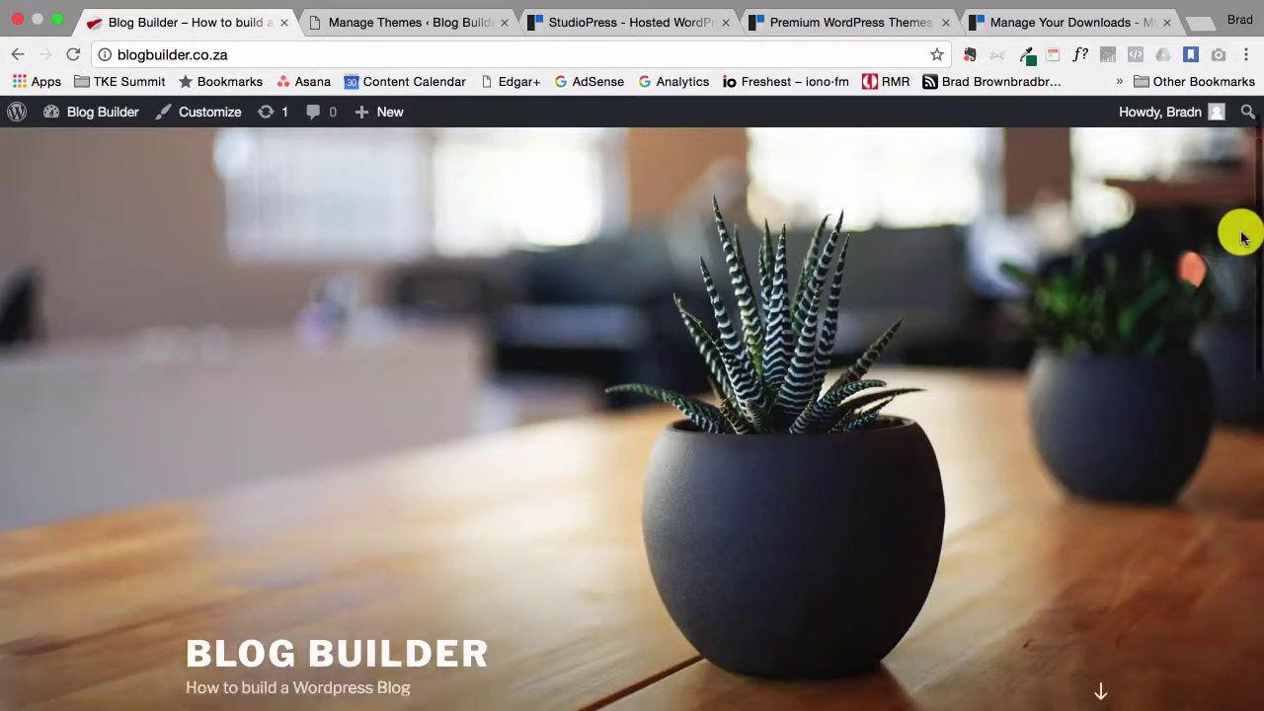
scroll(1242, 237, down, 5)
scroll(1241, 231, up, 6)
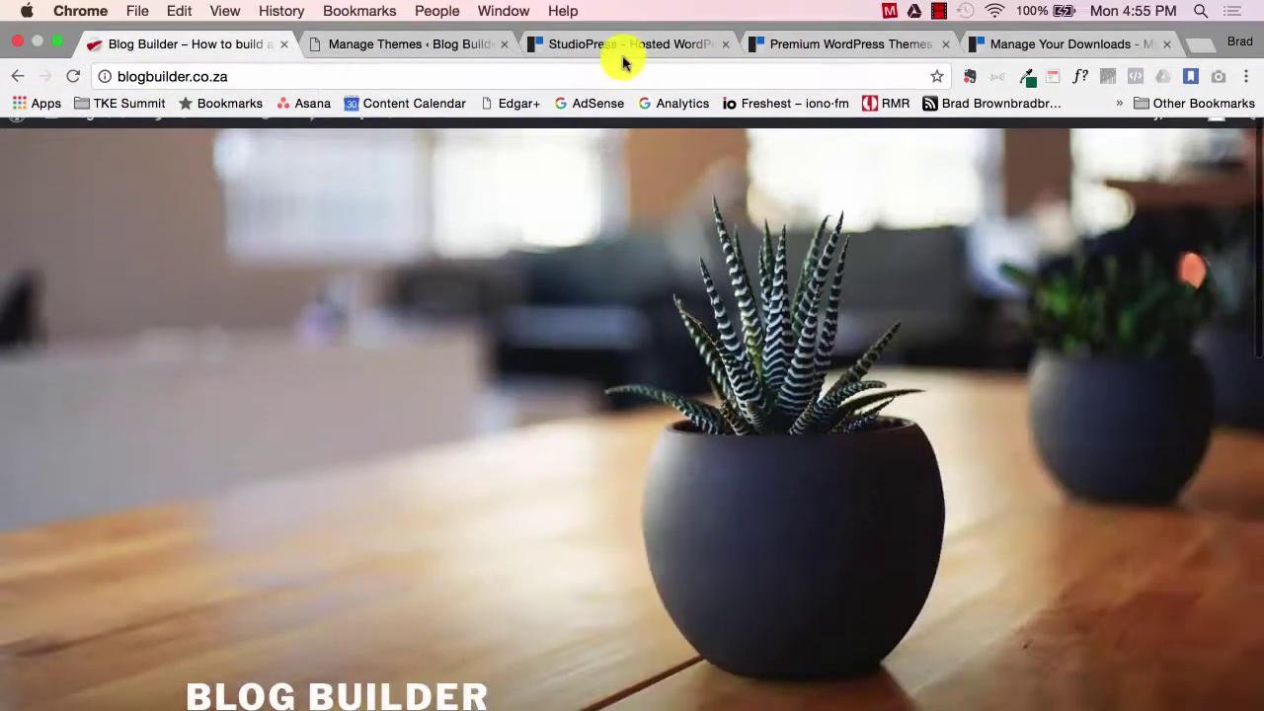
- Look over the StudioPress homepage as a source of premium WordPress themes
click(610, 41)
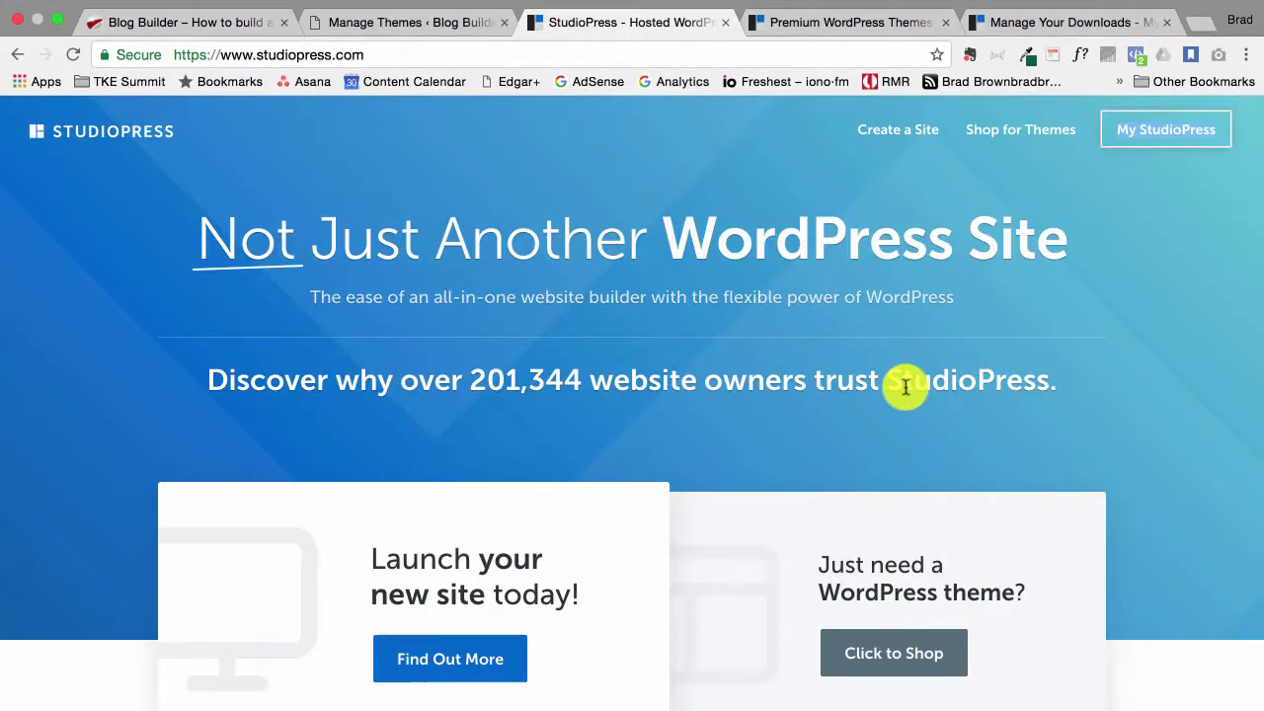
scroll(1177, 528, down, 8)
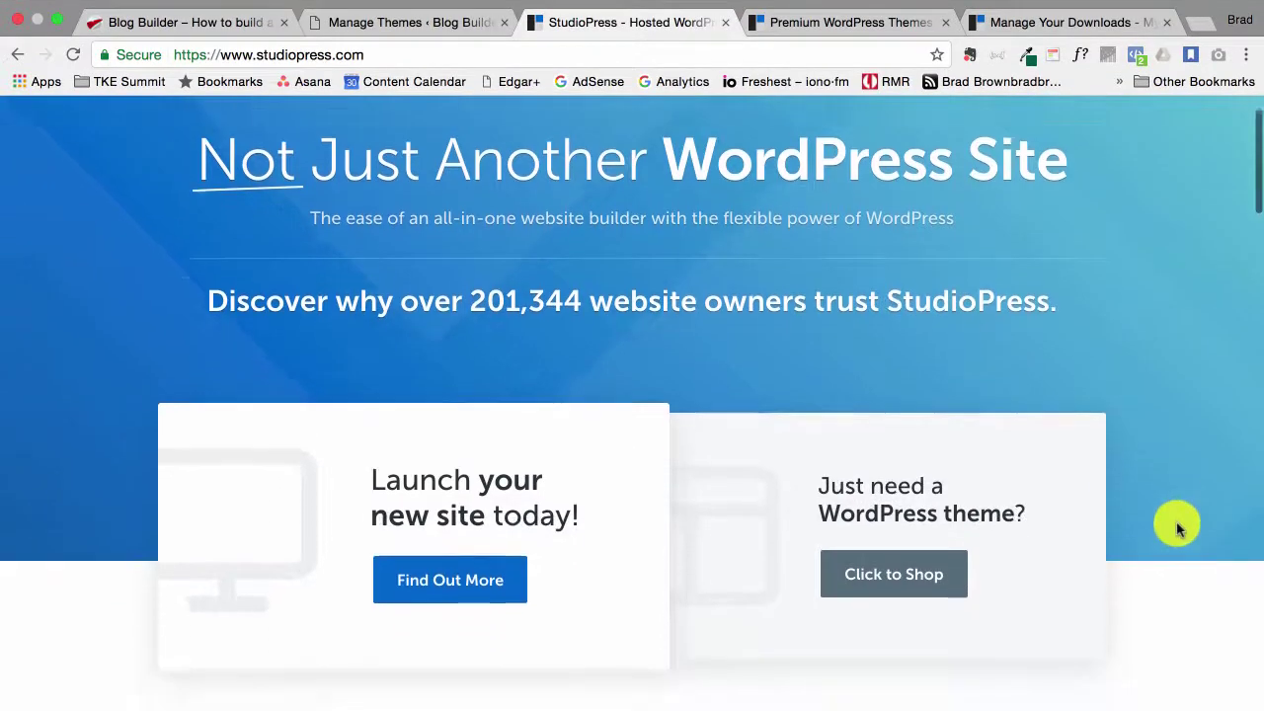
scroll(1177, 525, up, 10)
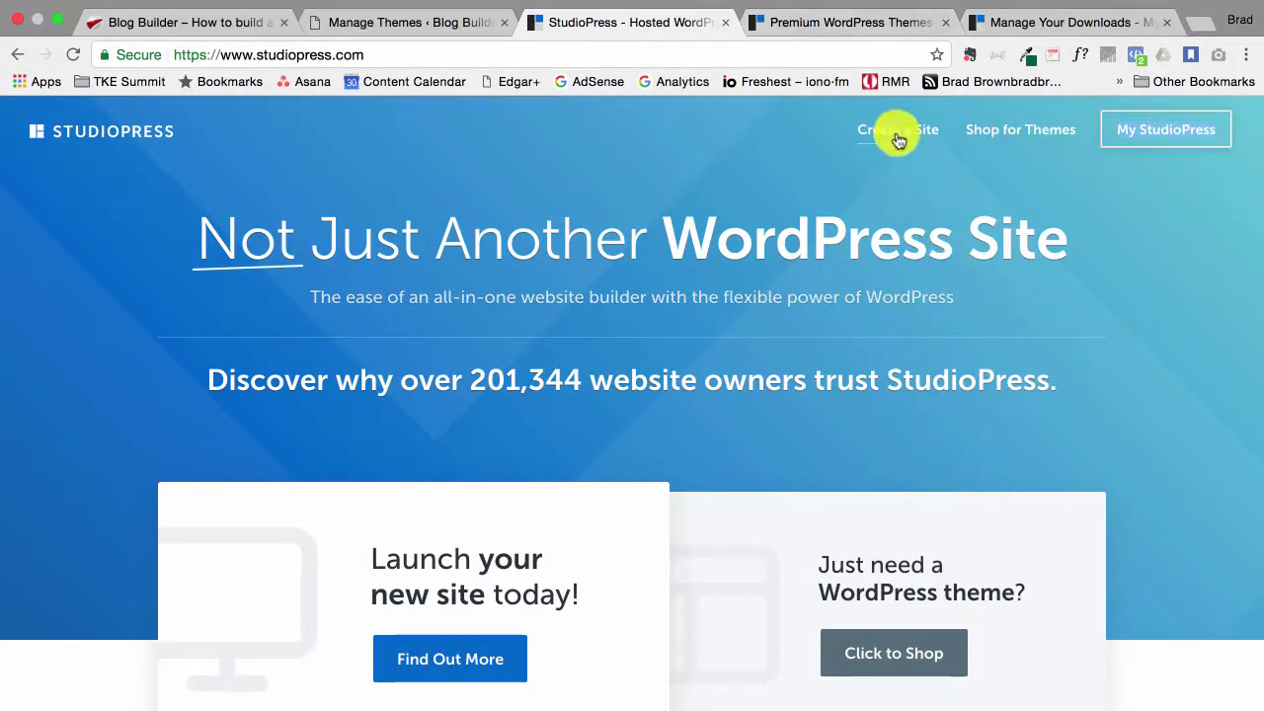
click(837, 21)
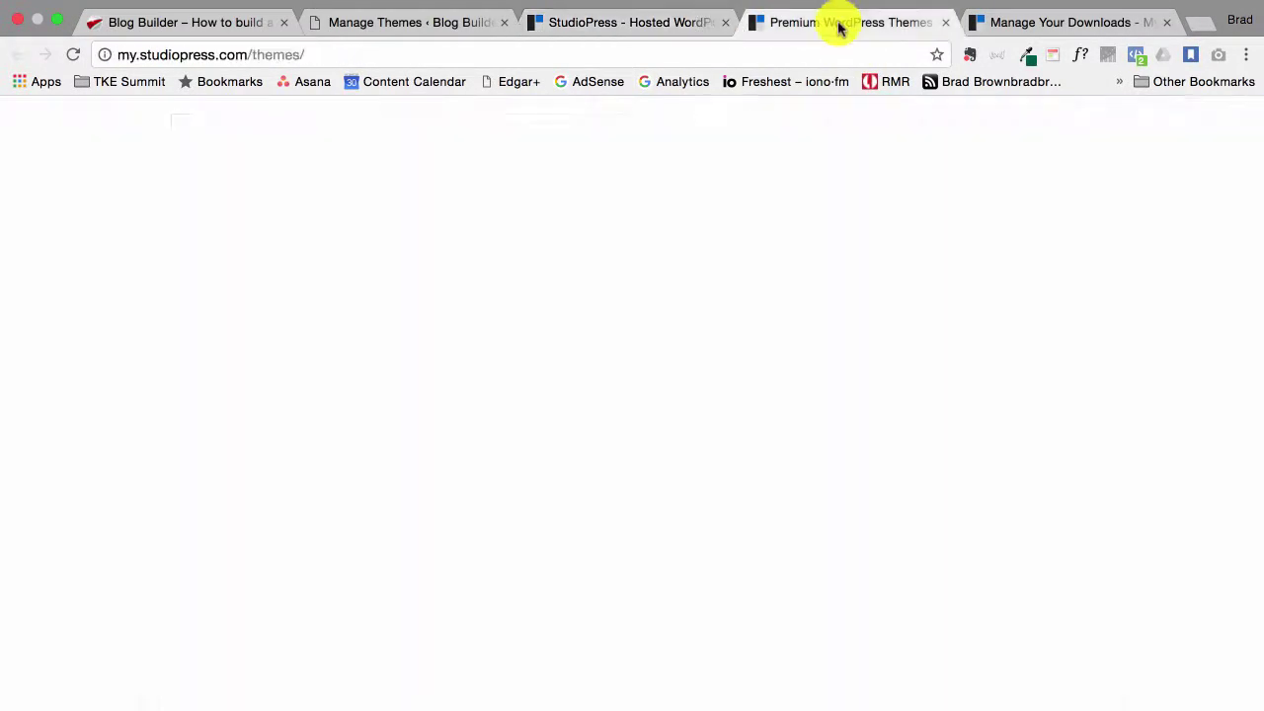
click(639, 30)
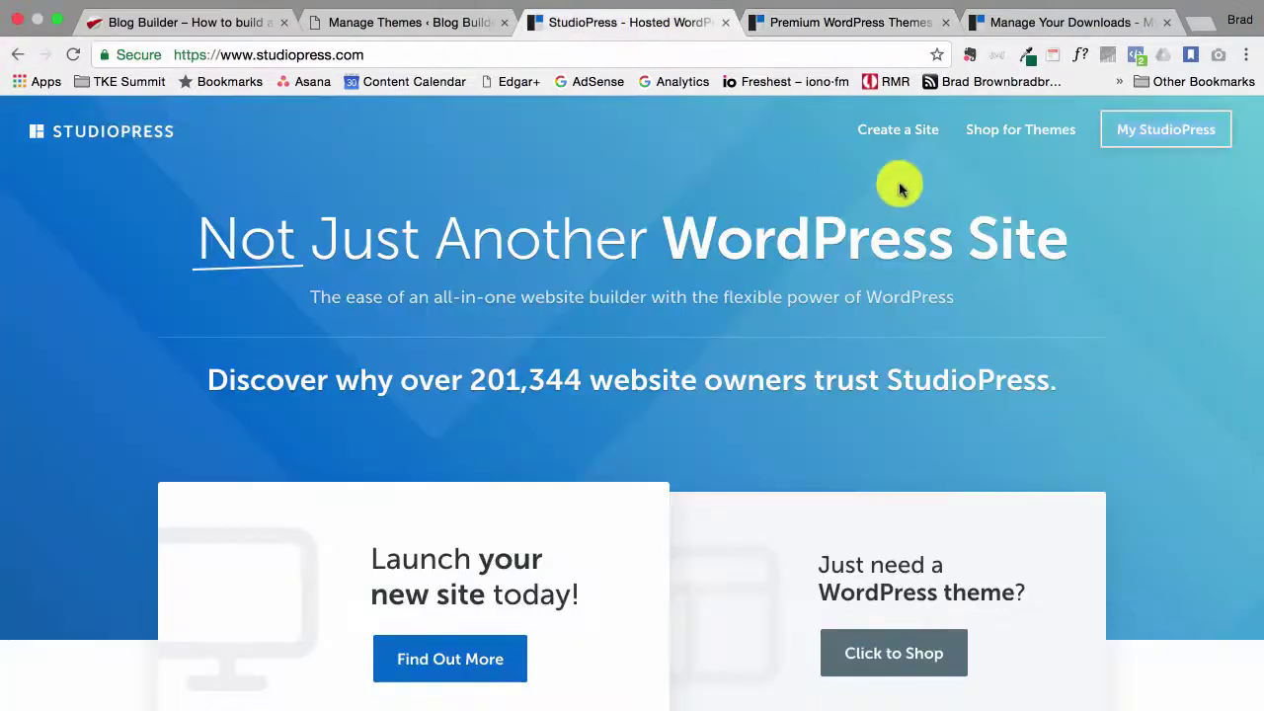
- Browse the StudioPress premium theme gallery and view the details page of the Wintersong Pro Theme
click(851, 23)
scroll(841, 316, down, 10)
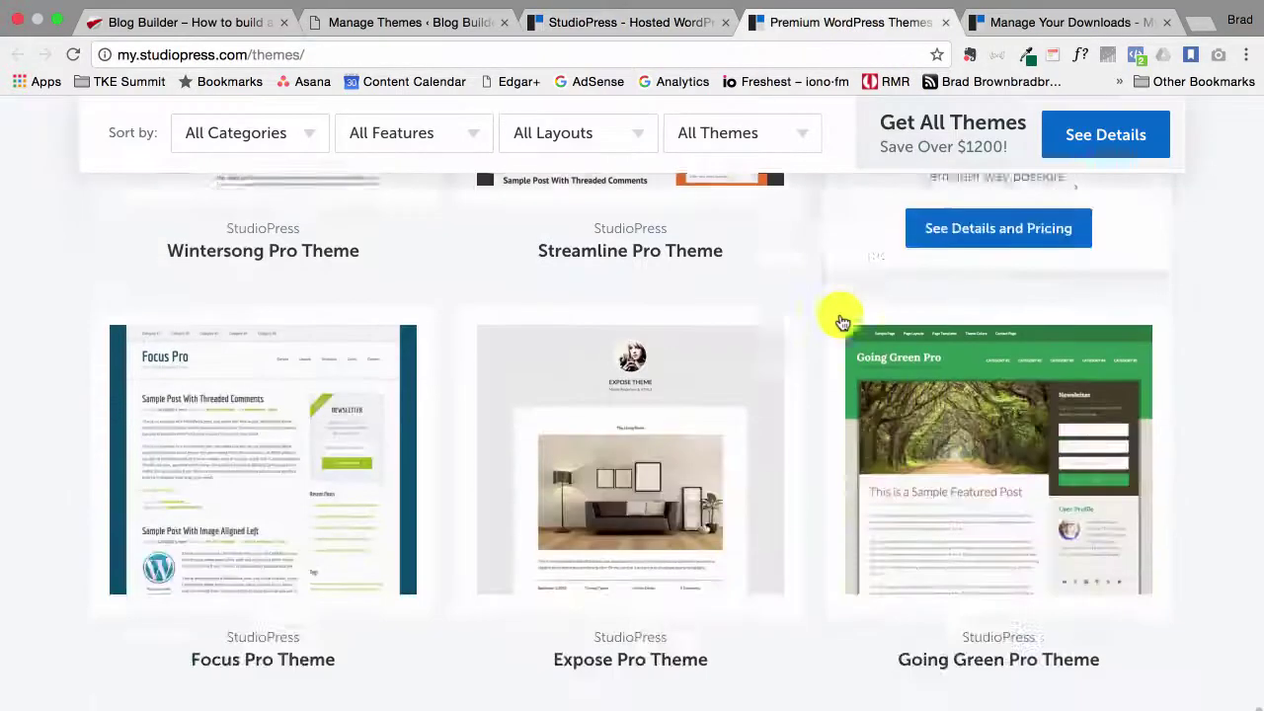
scroll(839, 319, up, 12)
scroll(841, 321, down, 8)
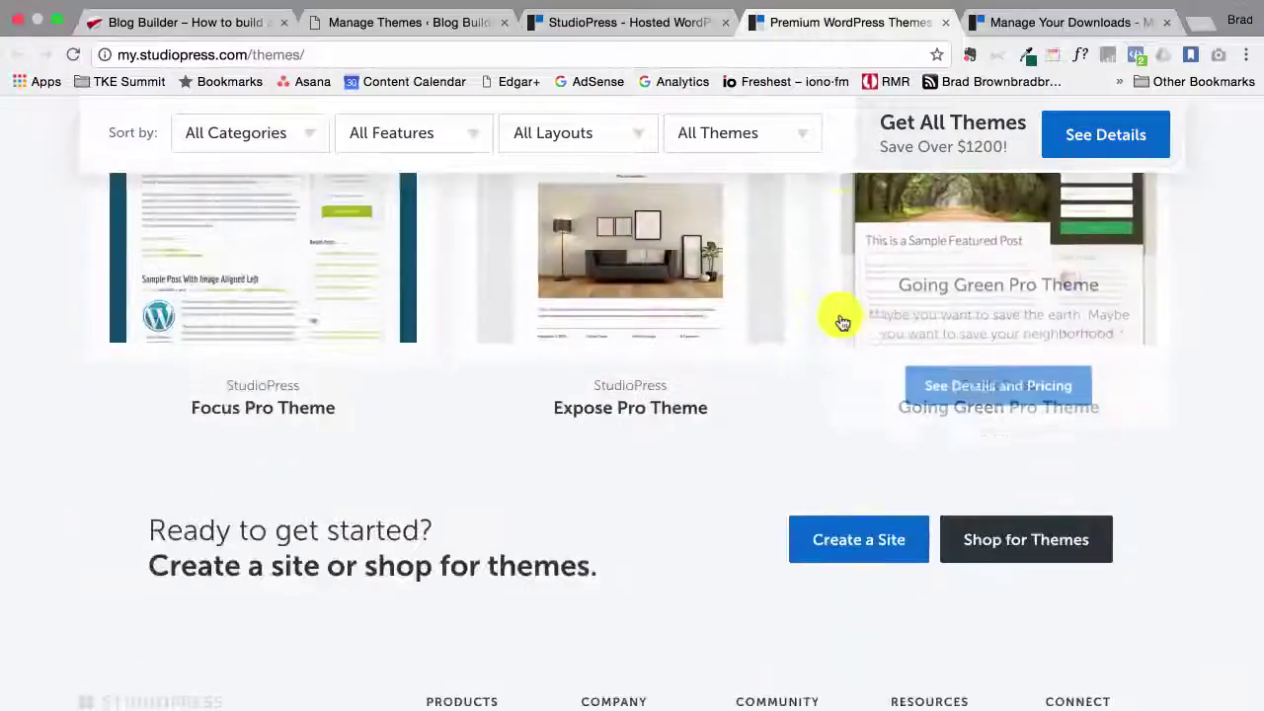
scroll(841, 321, up, 6)
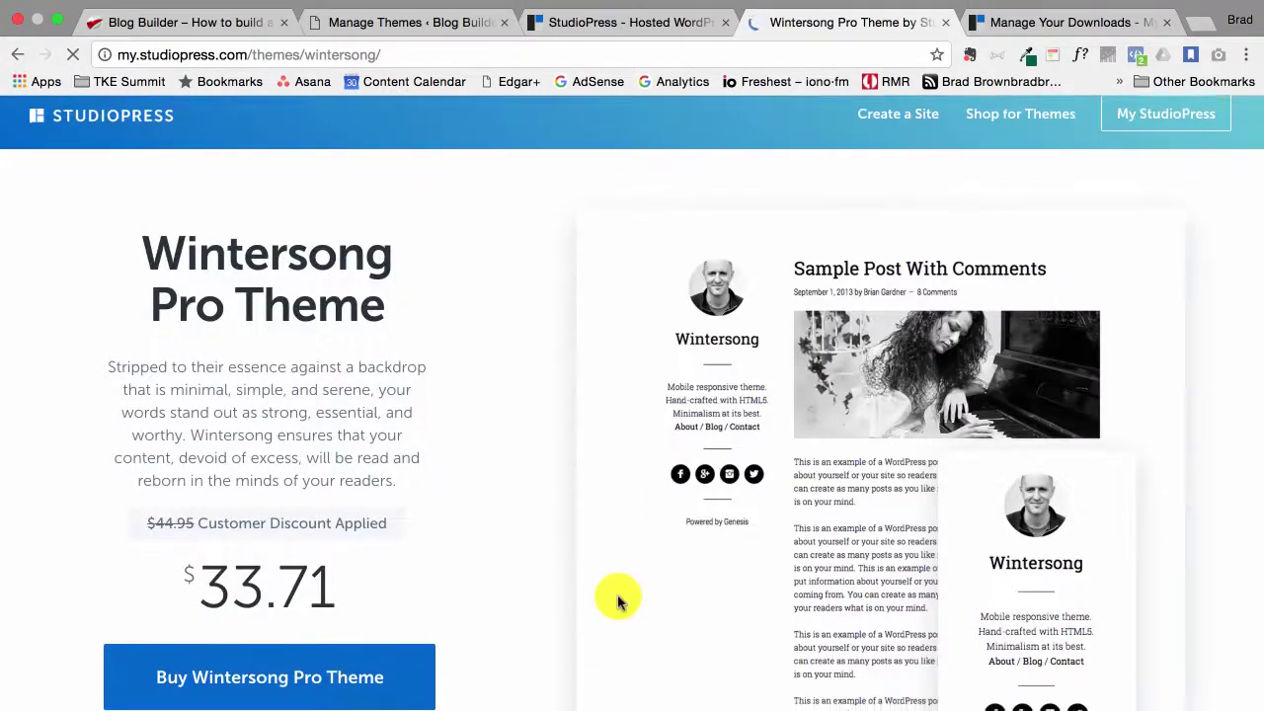
scroll(395, 543, down, 2)
scroll(223, 576, up, 2)
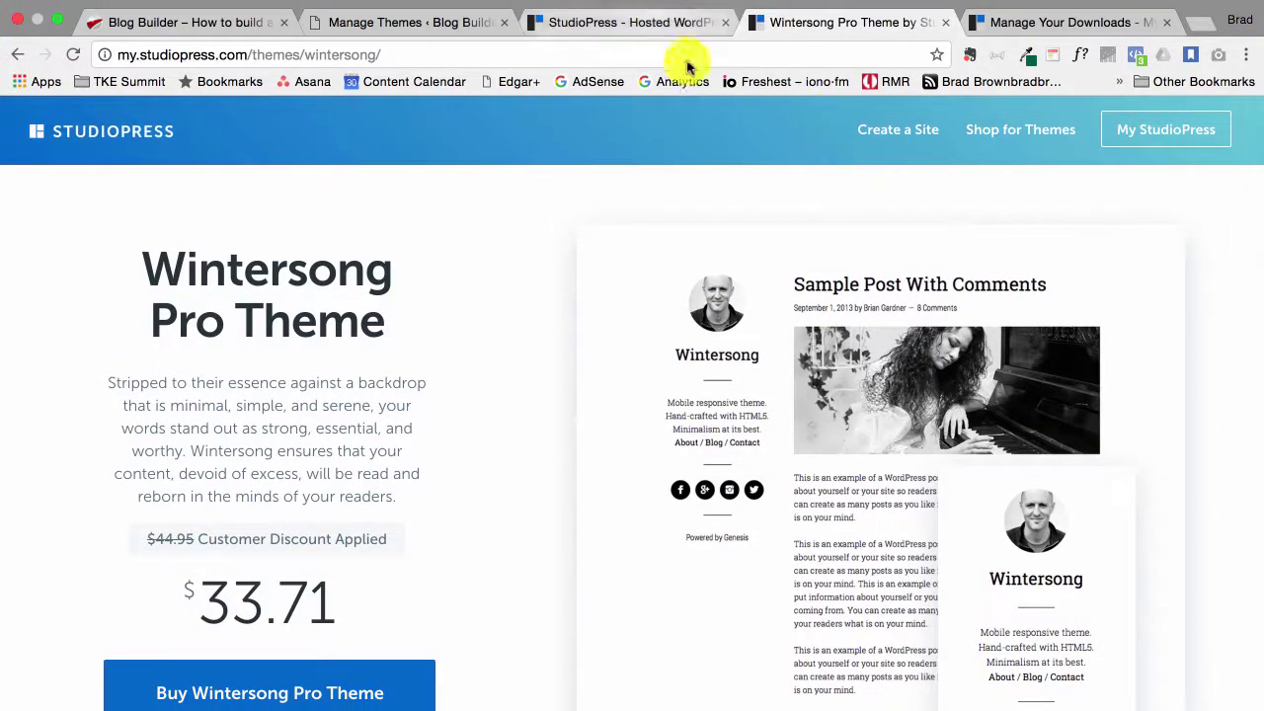
- Review the StudioPress downloads list containing Wintersong Pro and return to the blog's installed themes page
click(1064, 27)
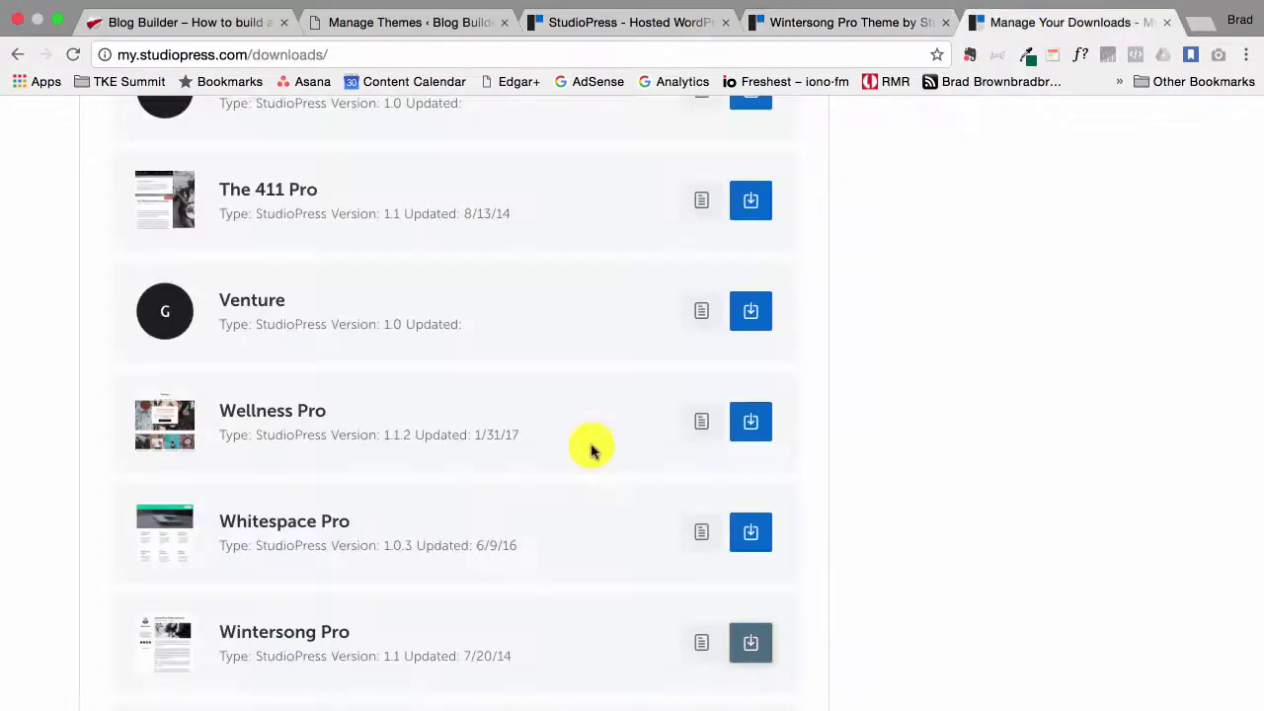
click(649, 22)
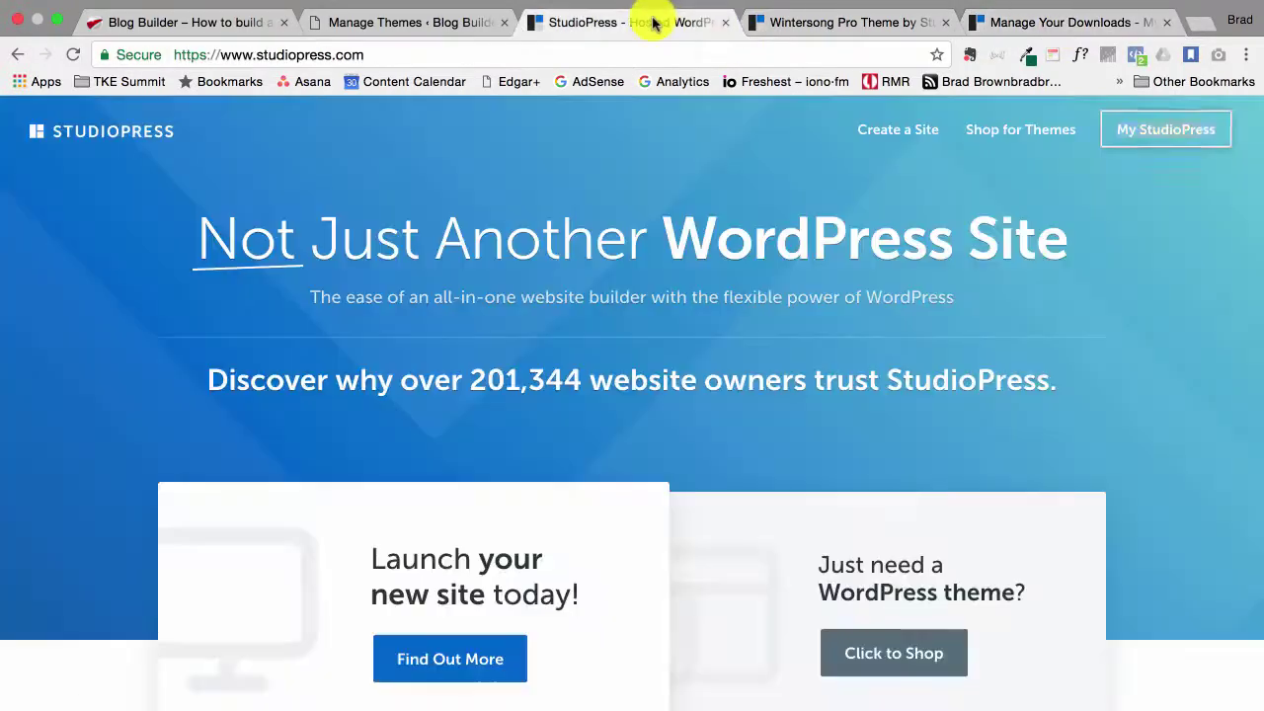
click(403, 24)
click(1034, 27)
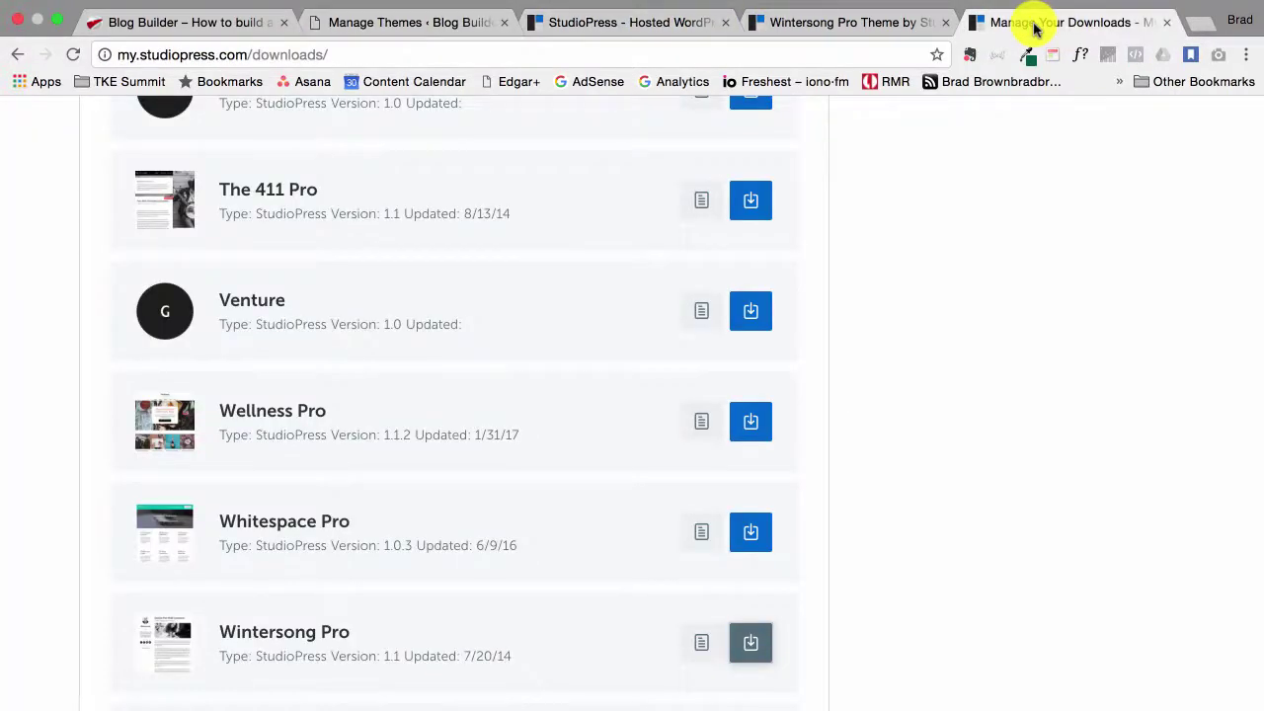
click(626, 21)
click(404, 22)
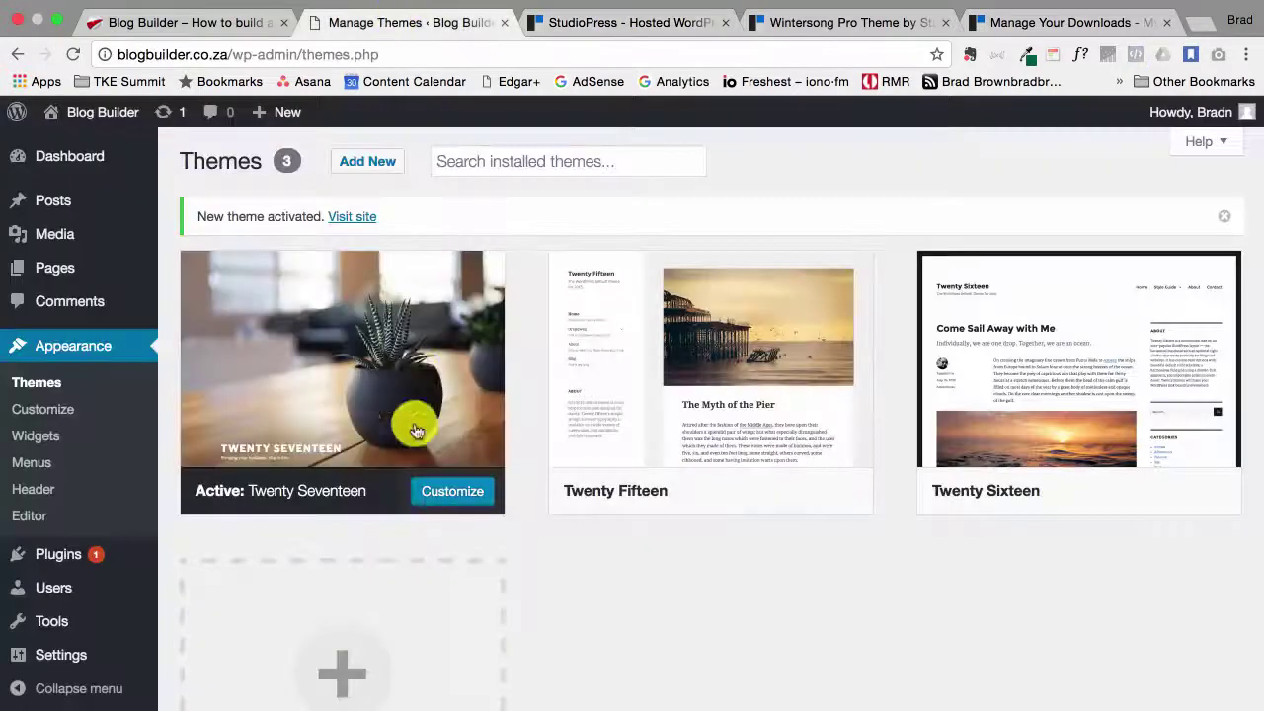
- Open the page for adding new WordPress themes and browse the featured themes
mouse_move(77, 563)
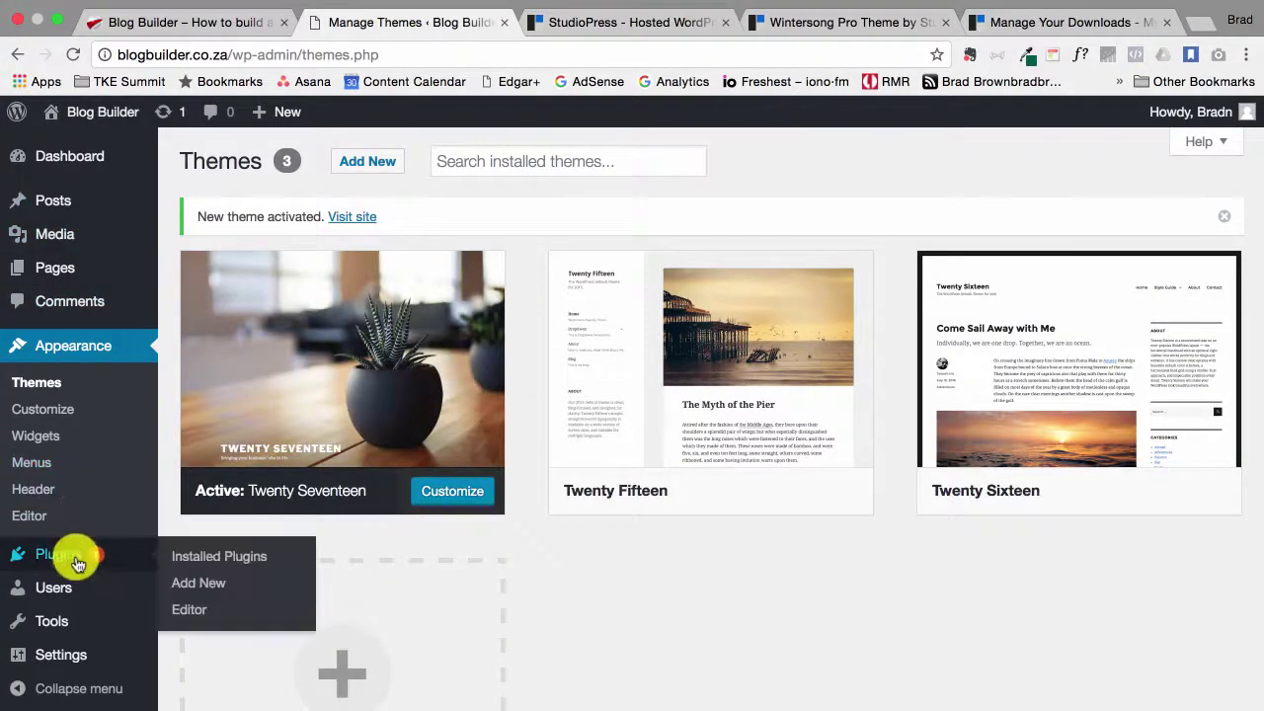
mouse_move(61, 640)
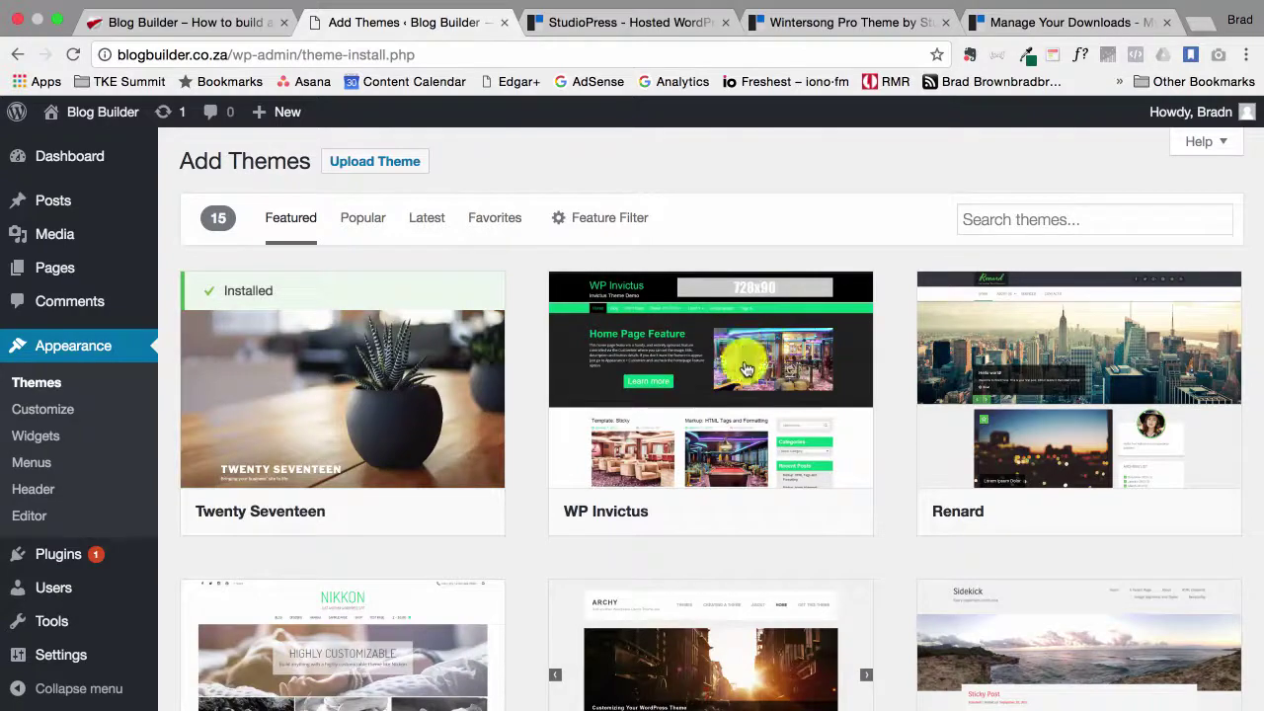
scroll(747, 451, down, 5)
scroll(748, 451, up, 5)
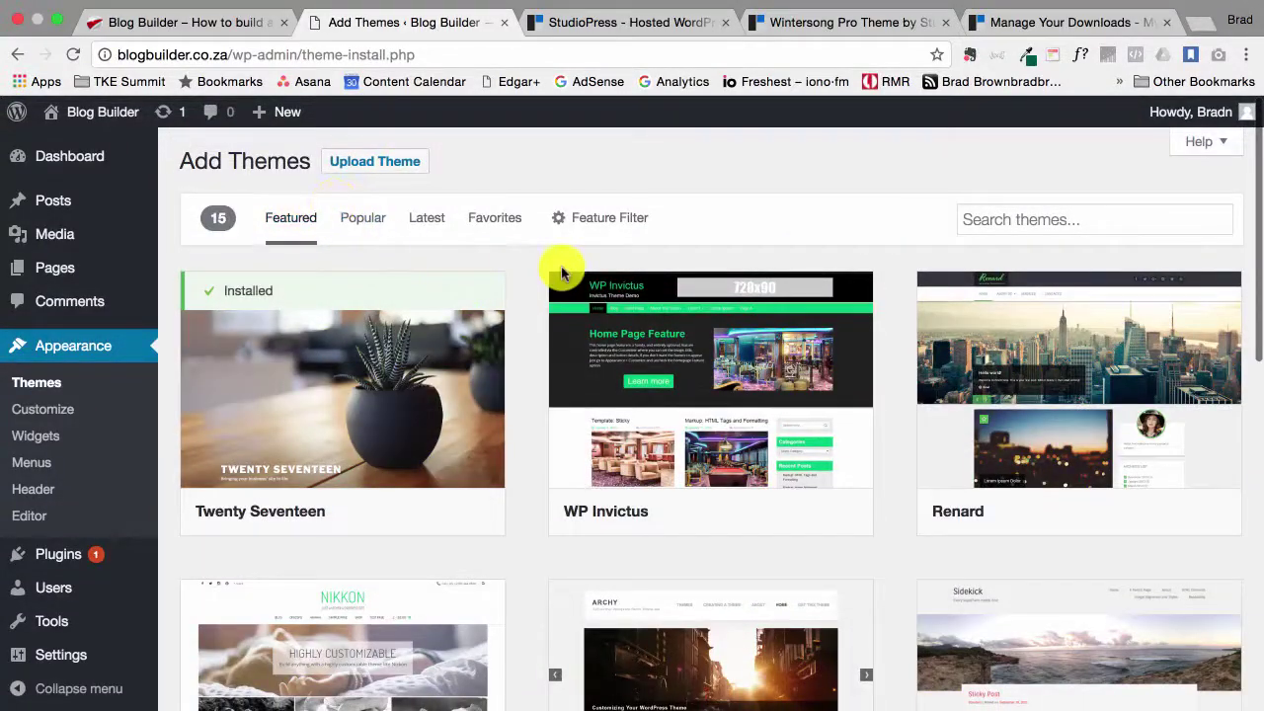
scroll(561, 273, down, 10)
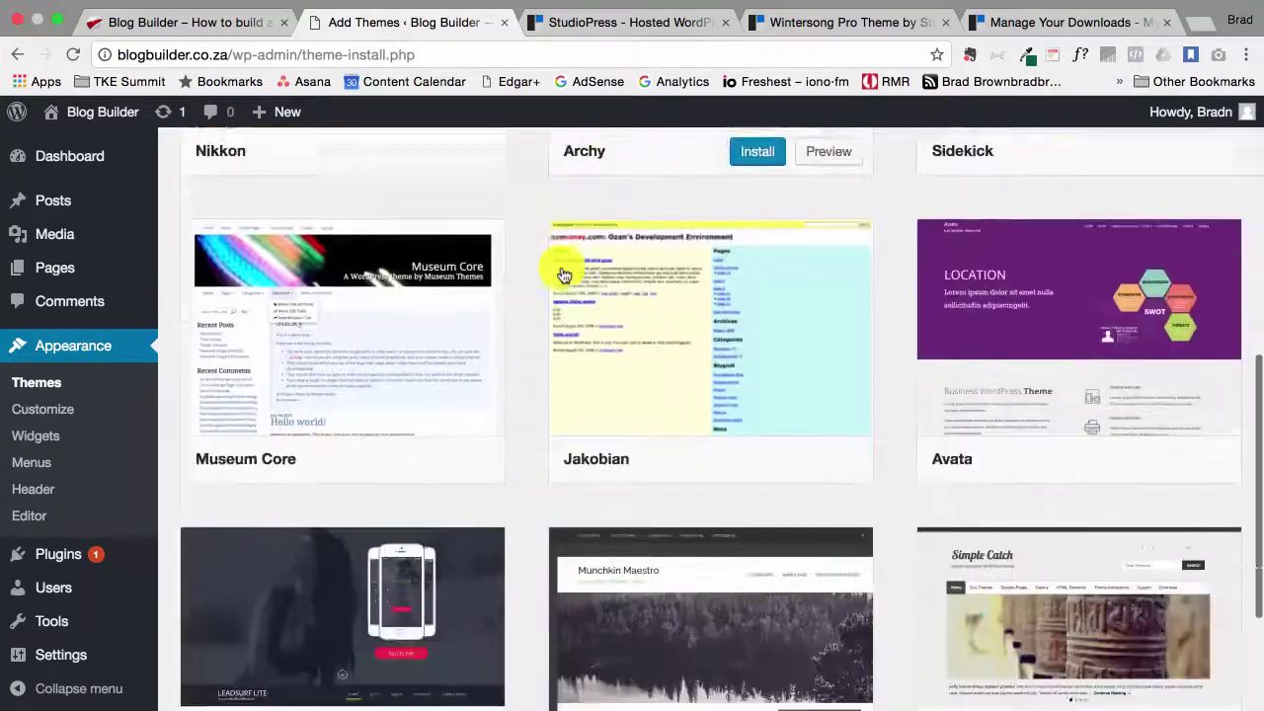
- Look through the rest of the featured themes and return to the start of the list
scroll(561, 273, down, 5)
scroll(561, 273, up, 8)
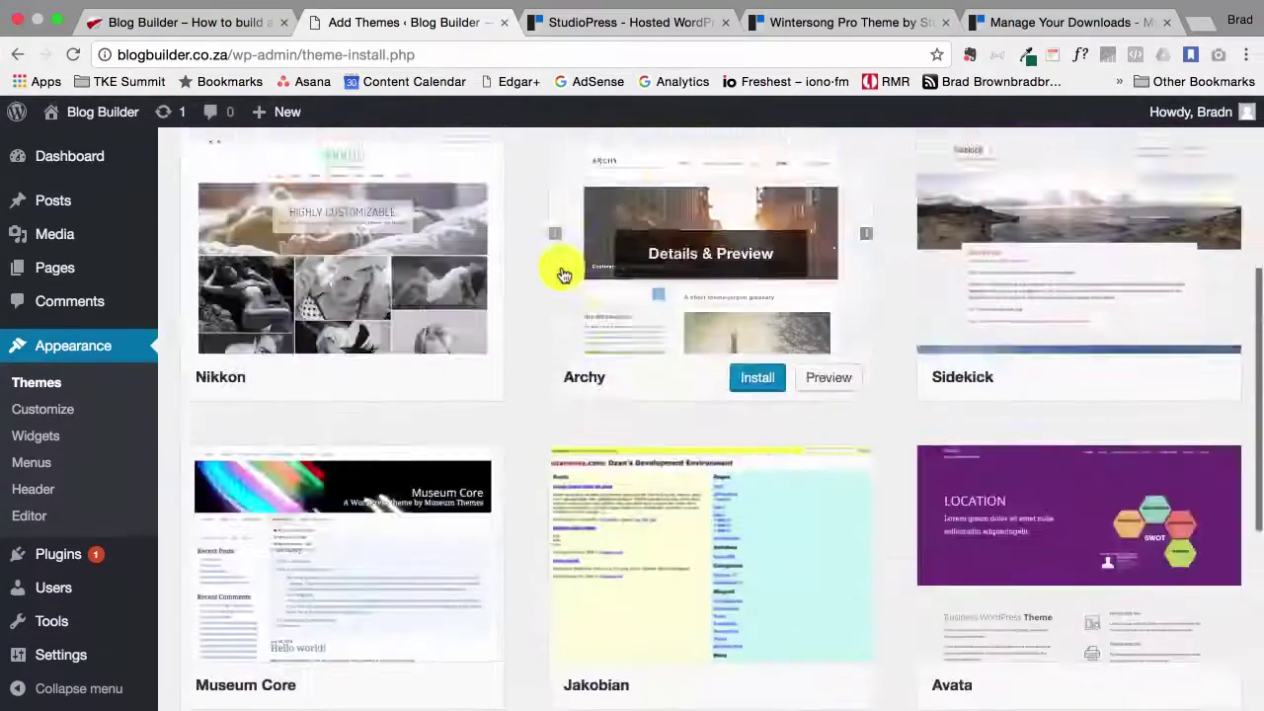
scroll(563, 273, down, 5)
scroll(564, 270, up, 5)
scroll(908, 578, down, 2)
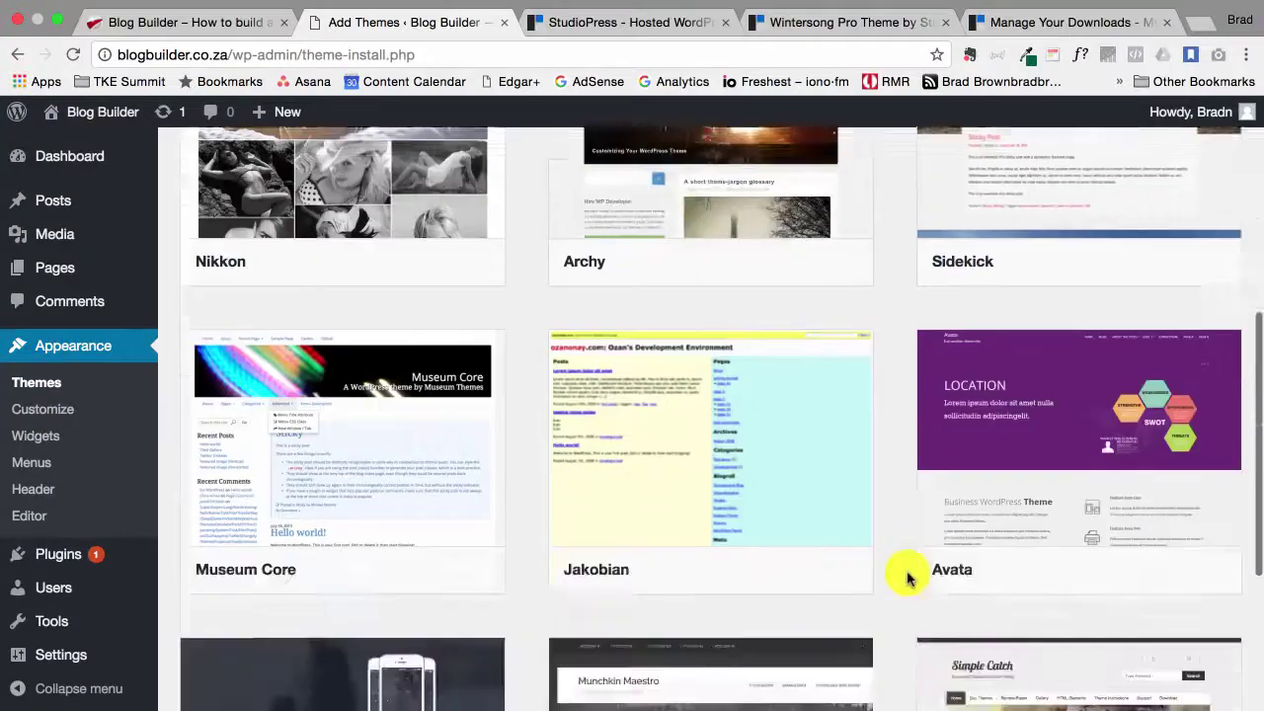
scroll(908, 578, down, 8)
scroll(908, 578, up, 14)
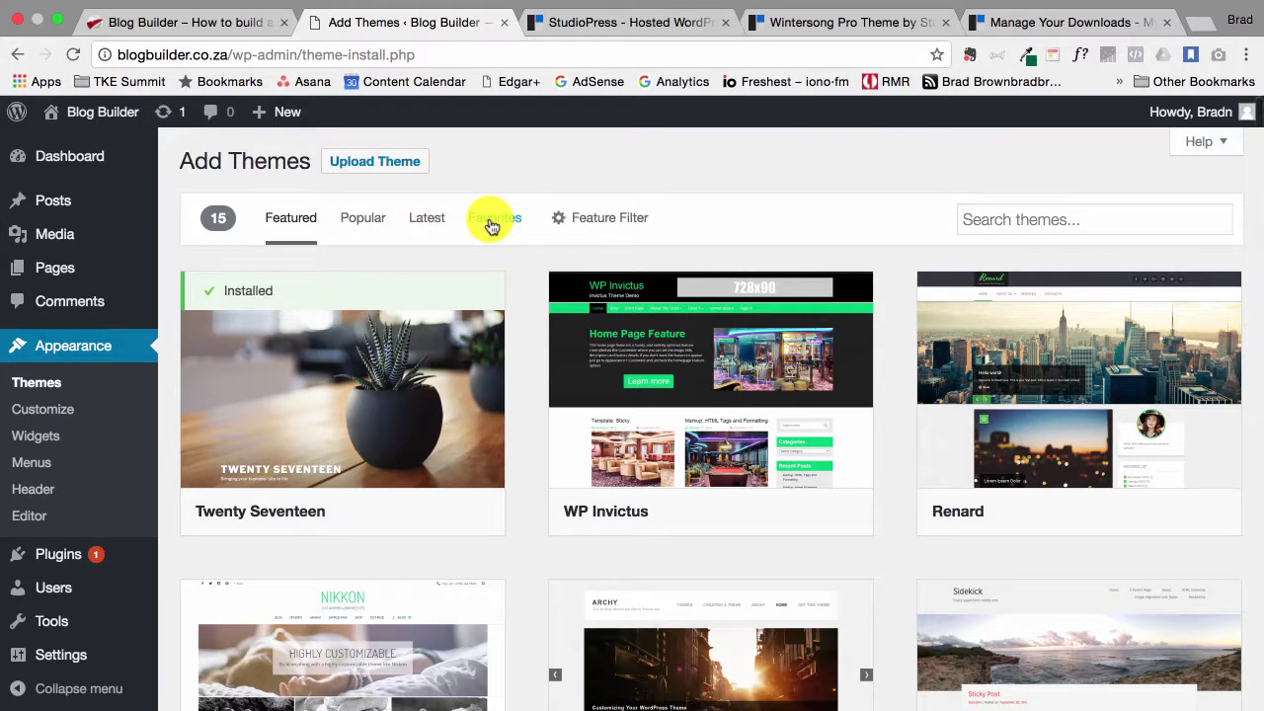
- Open the theme upload form, start choosing a file and search the Downloads folder for "genes"
click(373, 168)
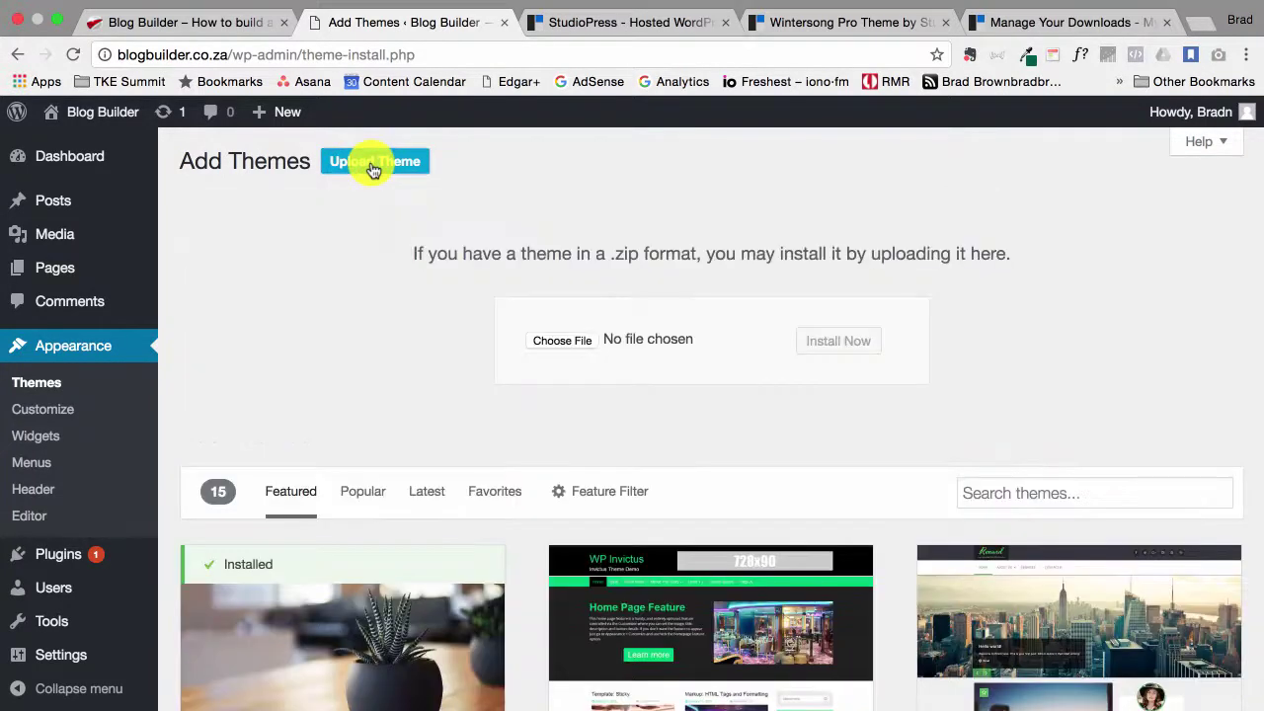
click(568, 341)
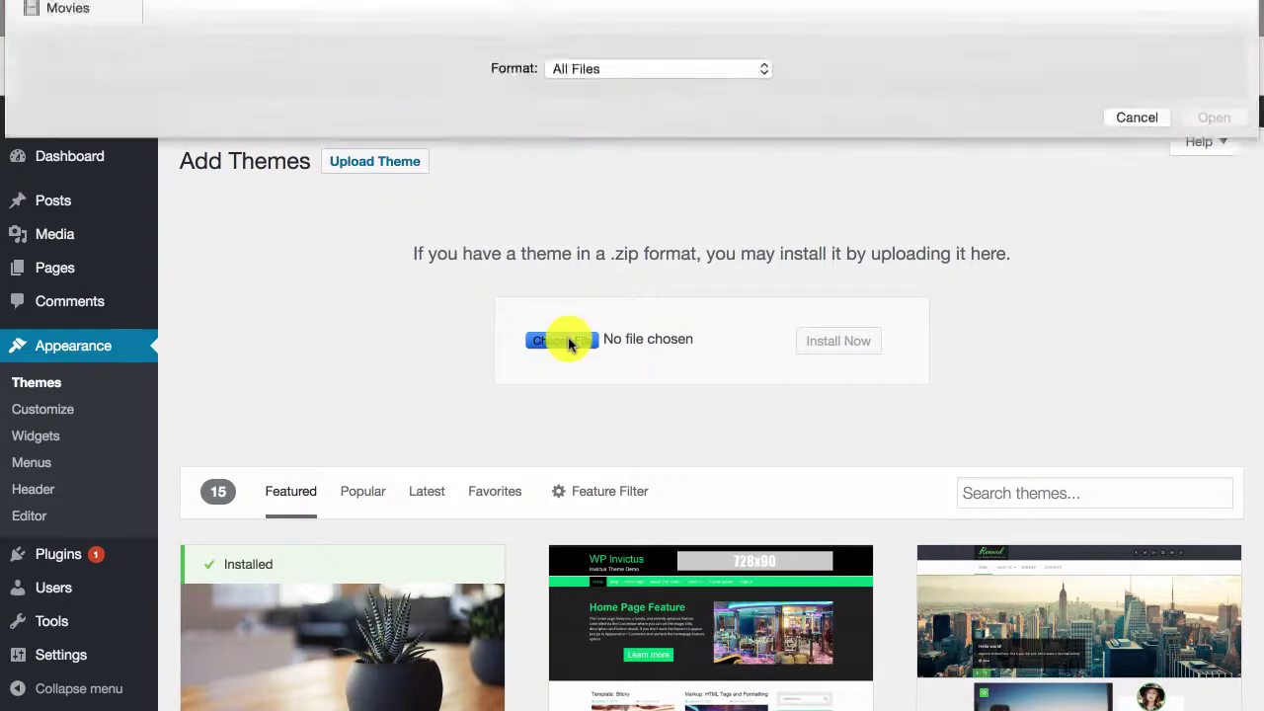
click(79, 233)
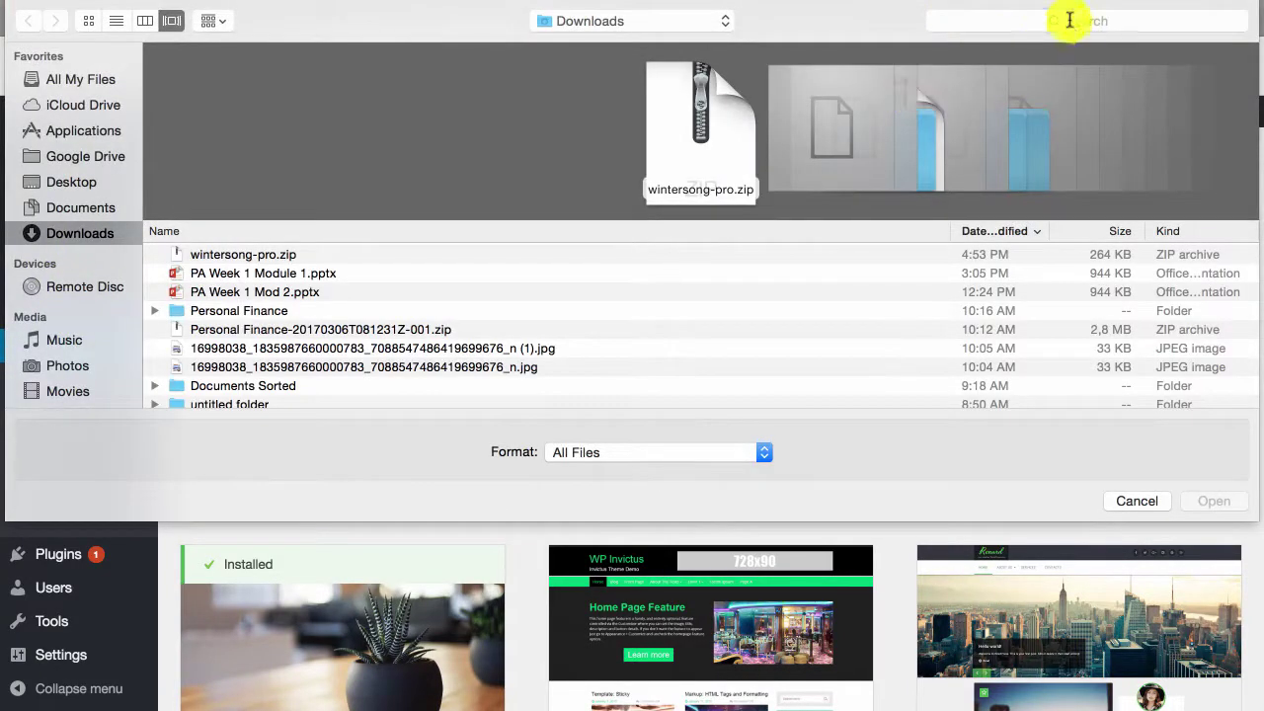
click(1069, 20)
text(gens)
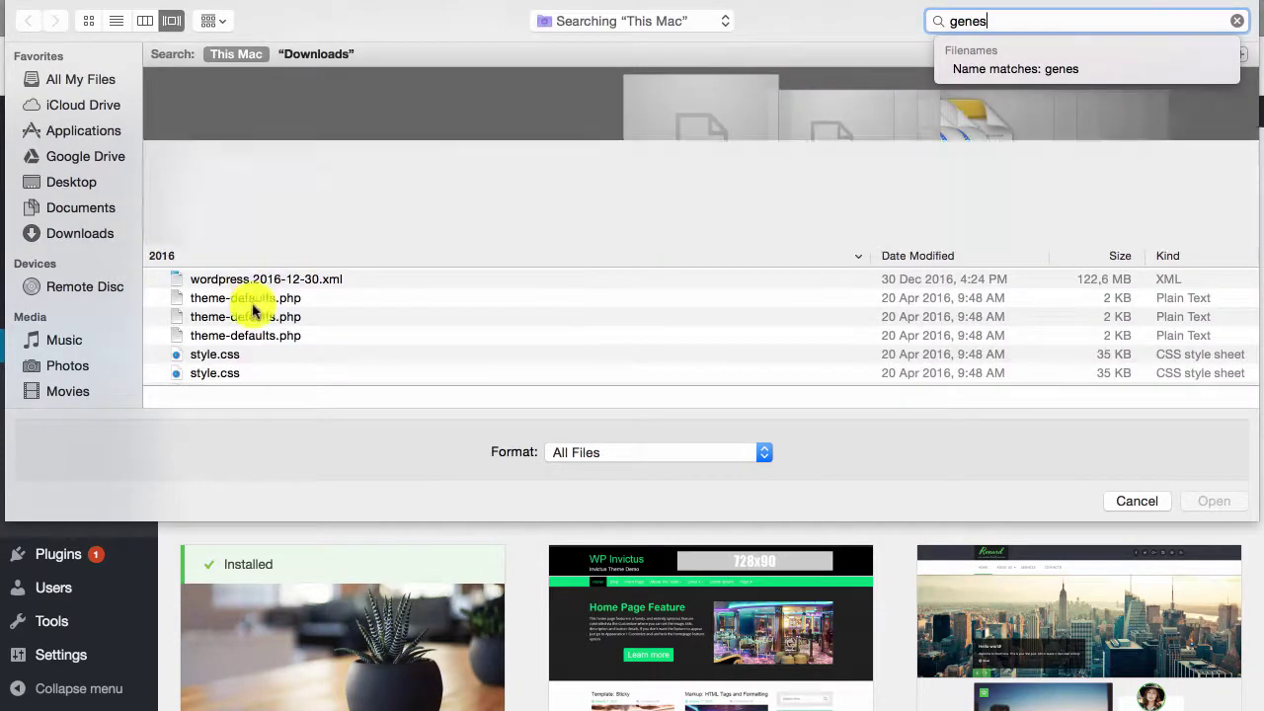
scroll(266, 331, down, 1)
scroll(267, 331, up, 1)
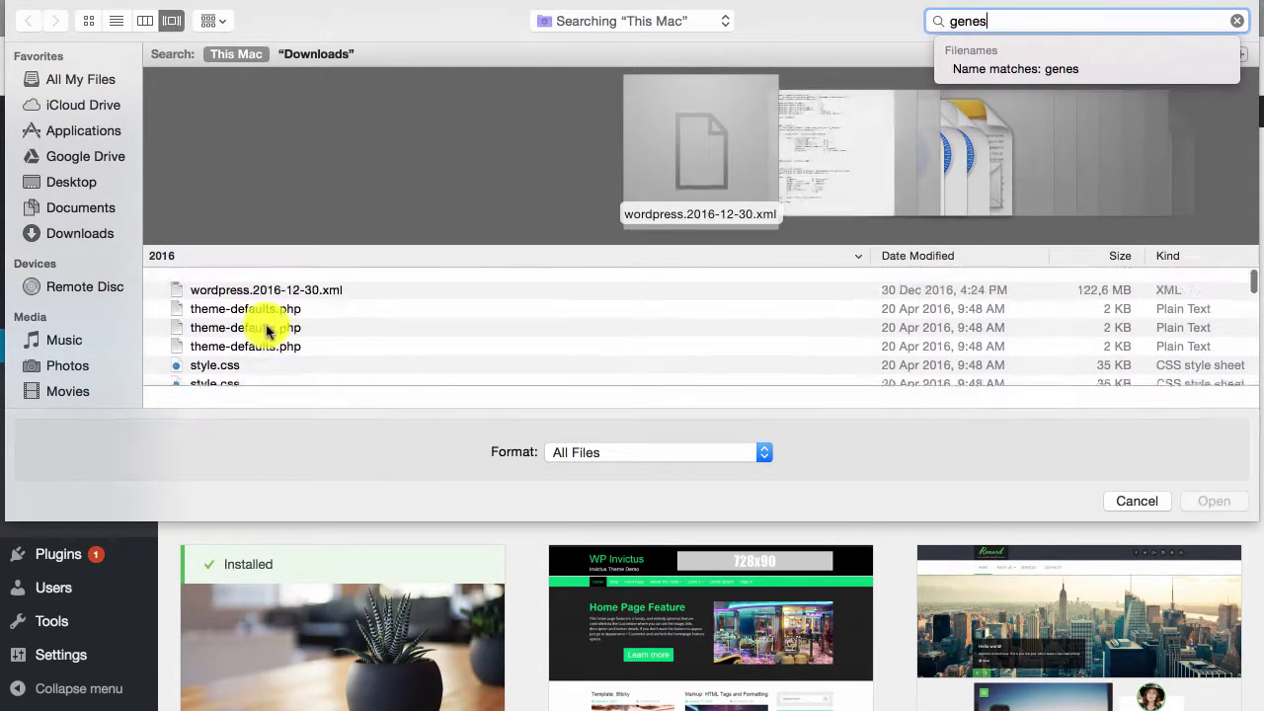
click(311, 55)
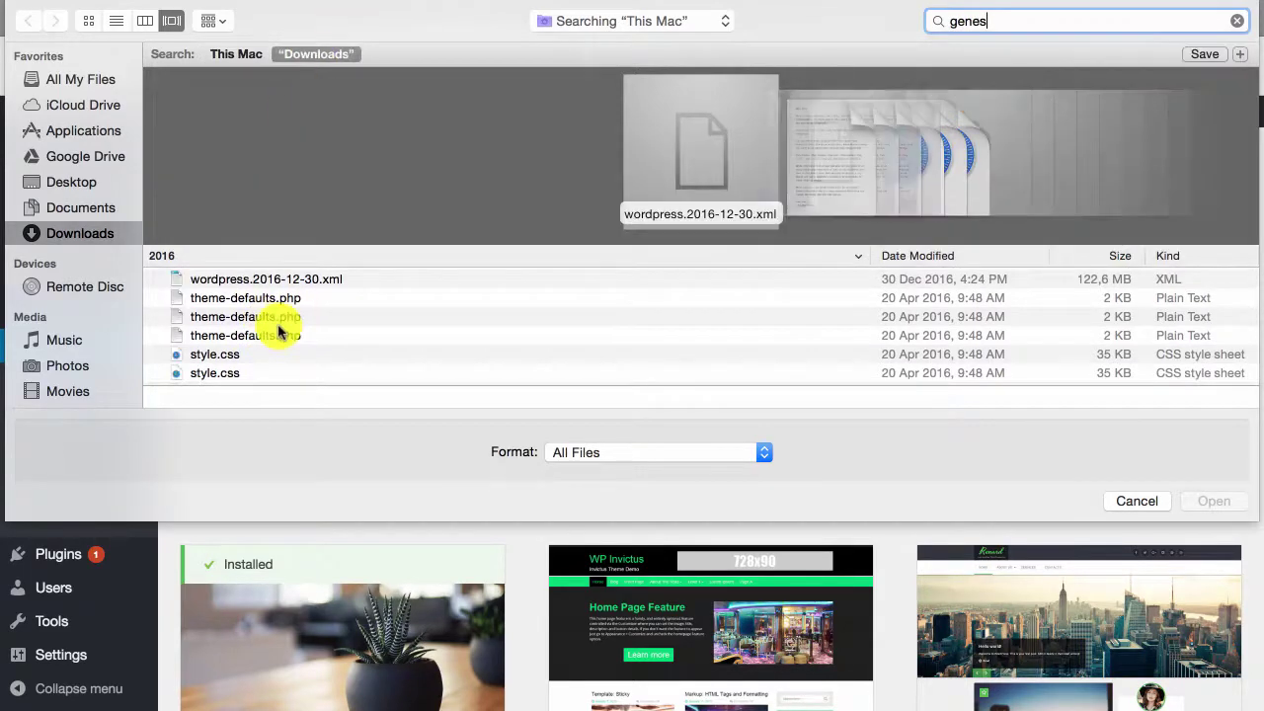
- Find genesis.2.4.2.zip among the file search results and choose it as the theme file for upload
scroll(359, 326, down, 15)
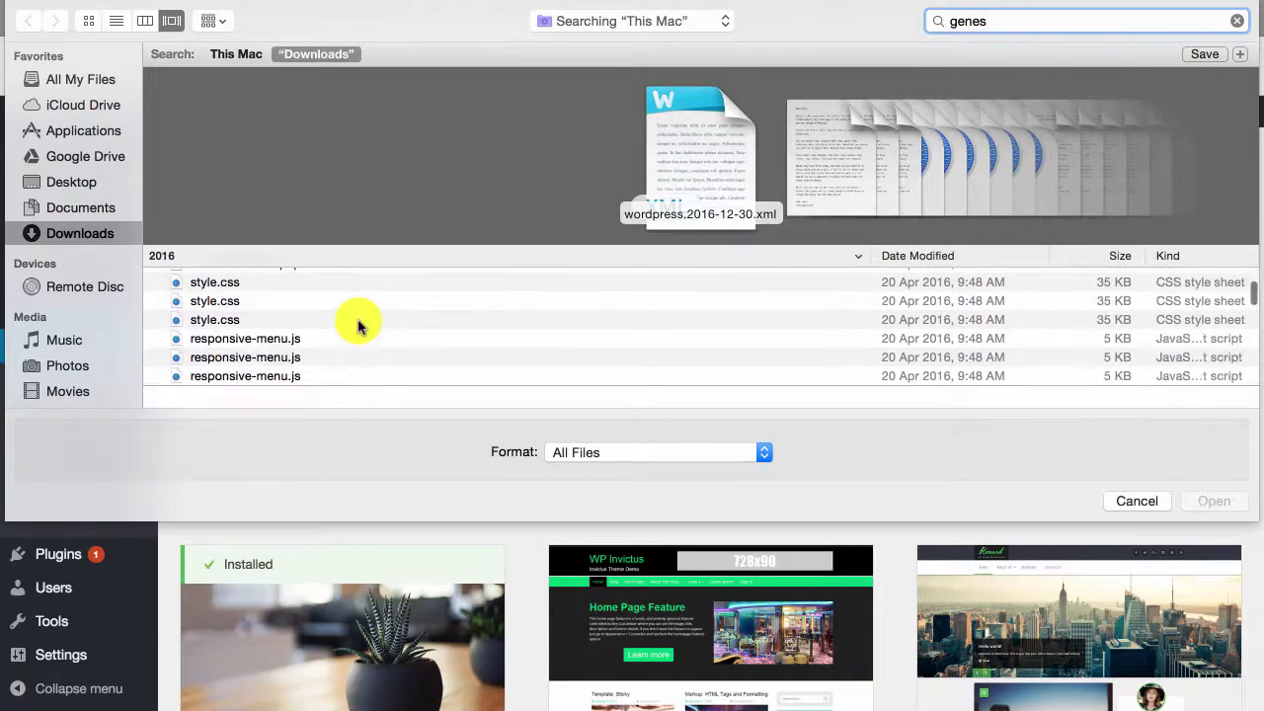
scroll(358, 326, down, 2)
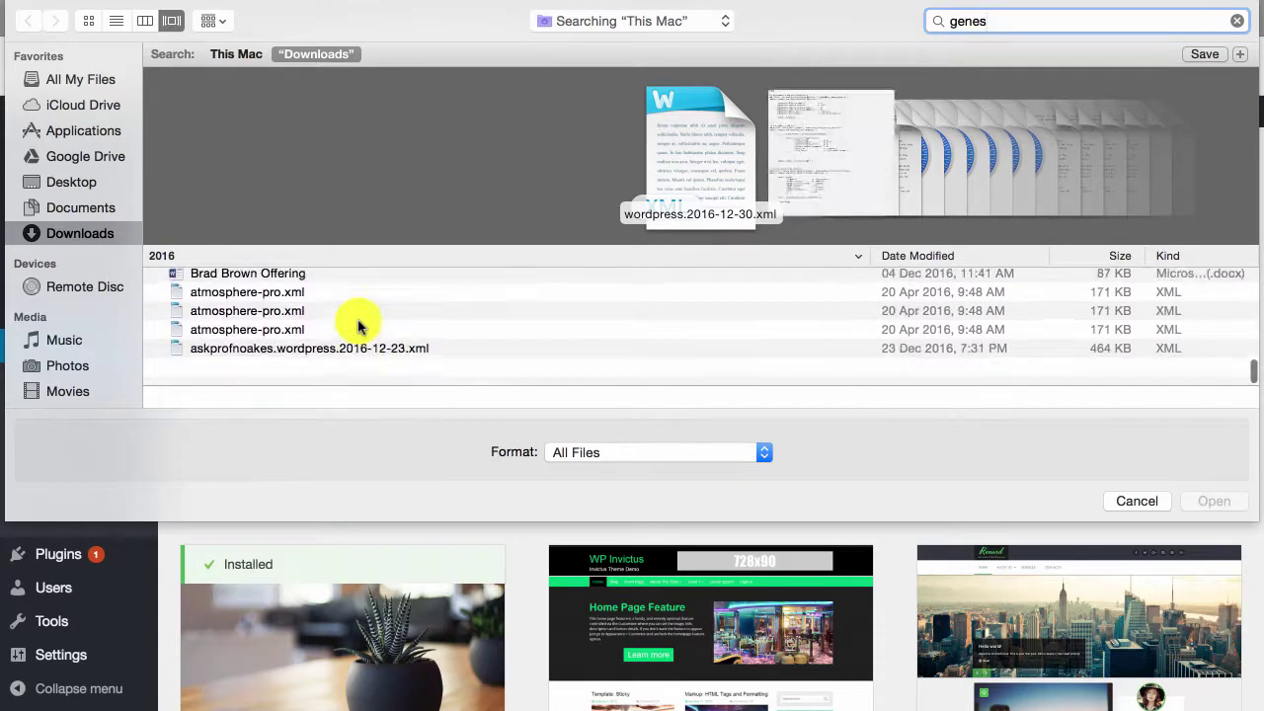
scroll(359, 326, up, 15)
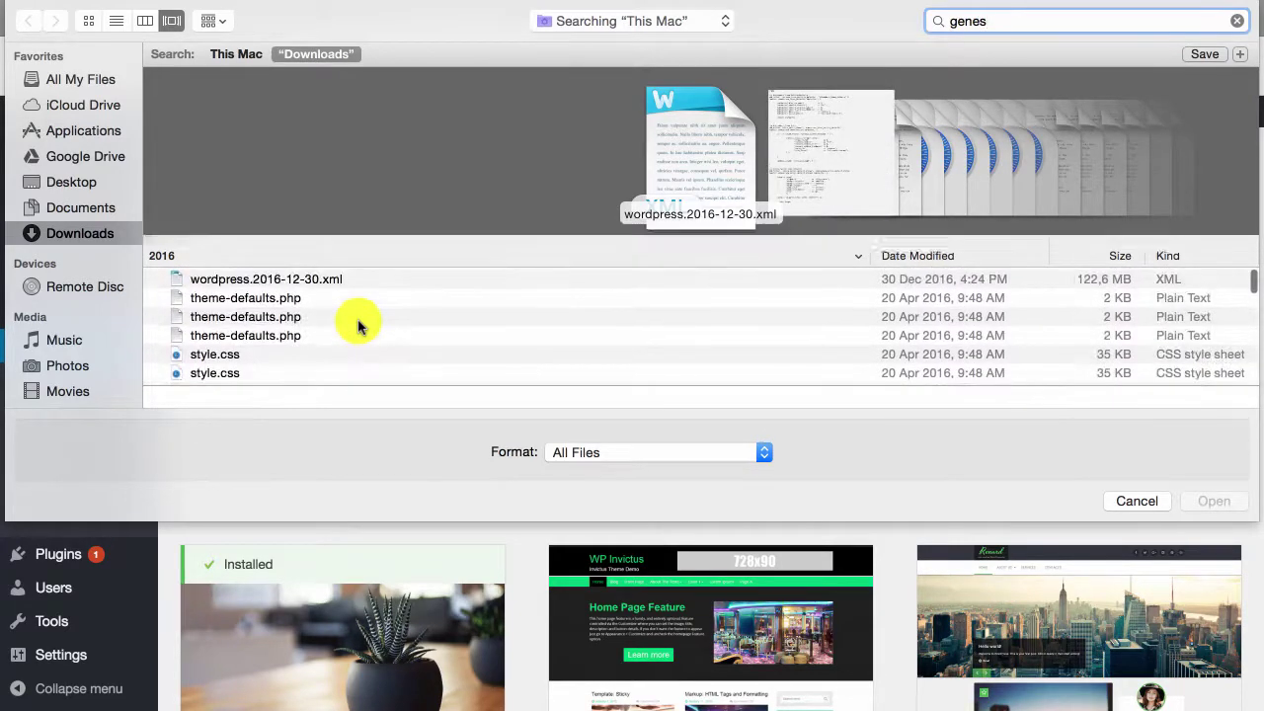
scroll(358, 326, down, 1)
scroll(358, 326, down, 10)
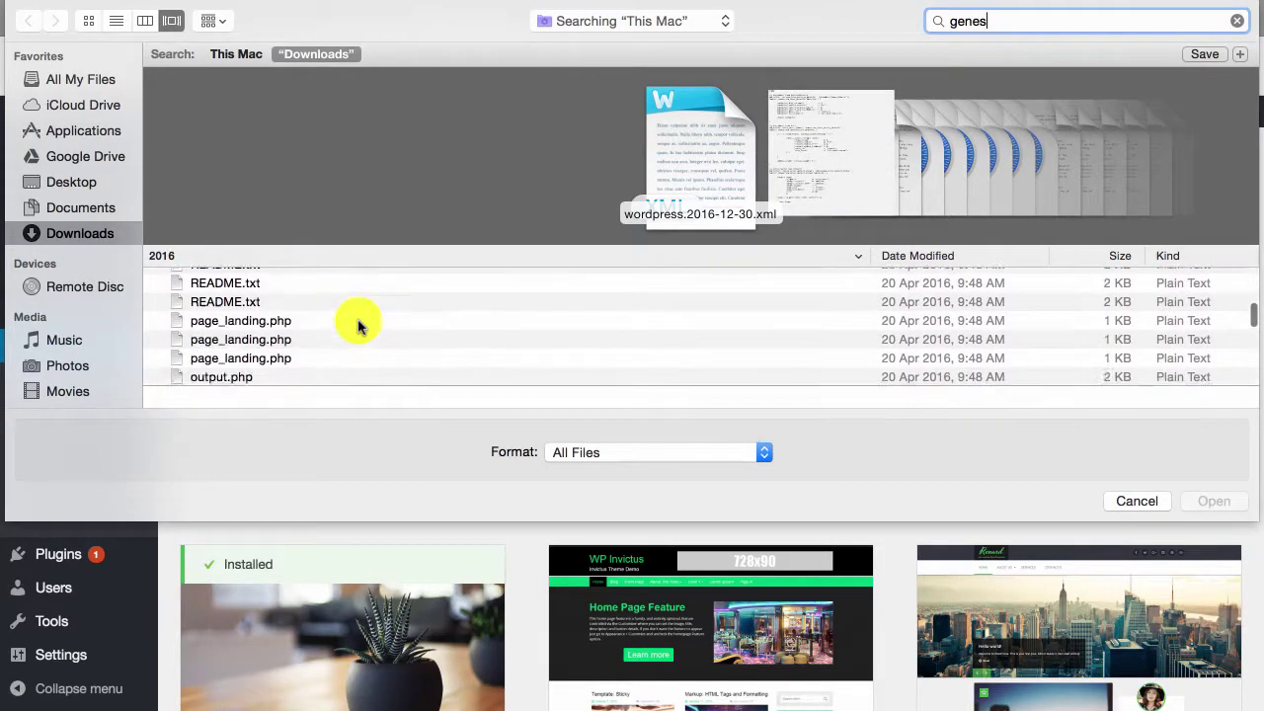
scroll(359, 326, down, 2)
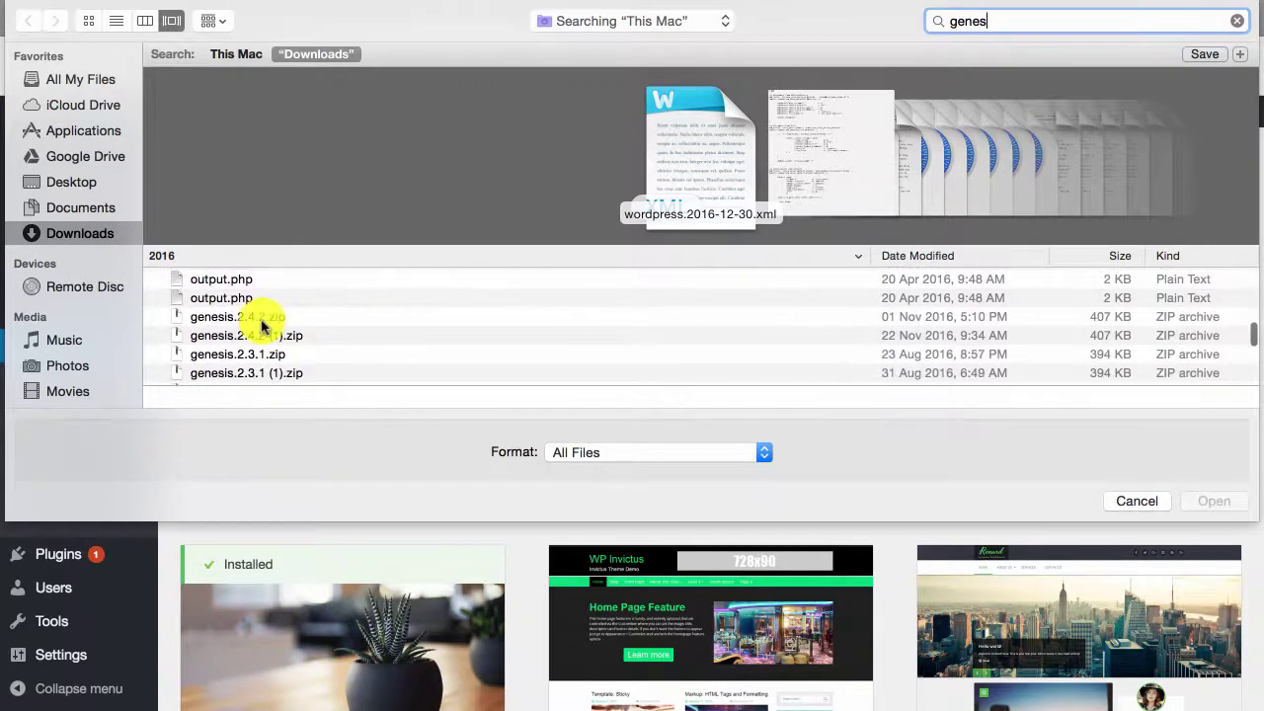
click(260, 318)
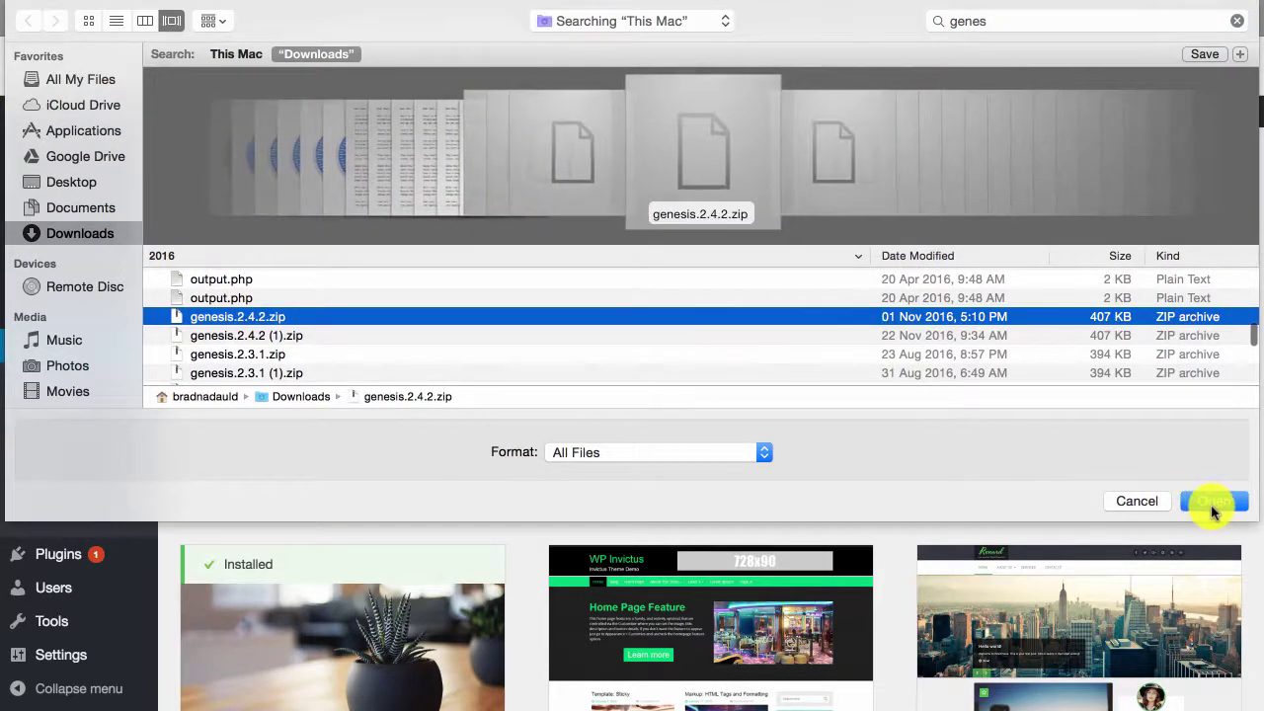
click(1213, 506)
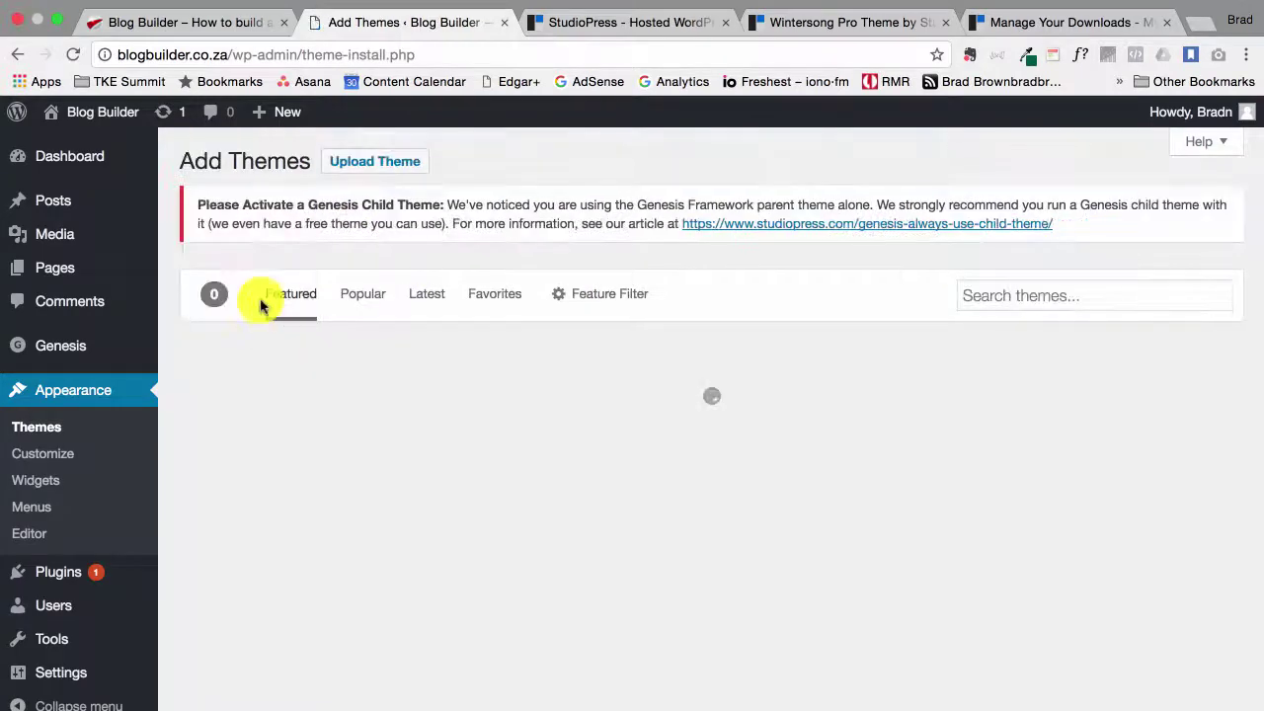
- Upload wintersong-pro.zip from the Downloads folder, install it as a theme and activate it
click(366, 161)
click(575, 419)
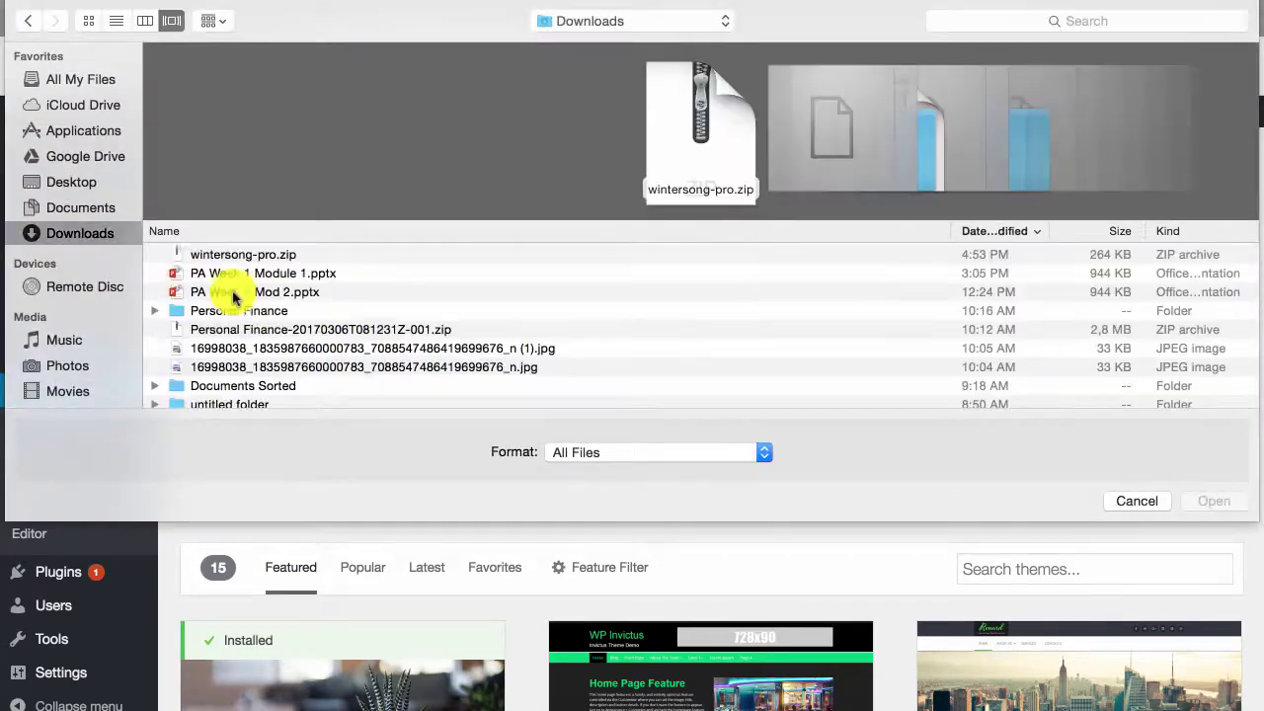
click(207, 254)
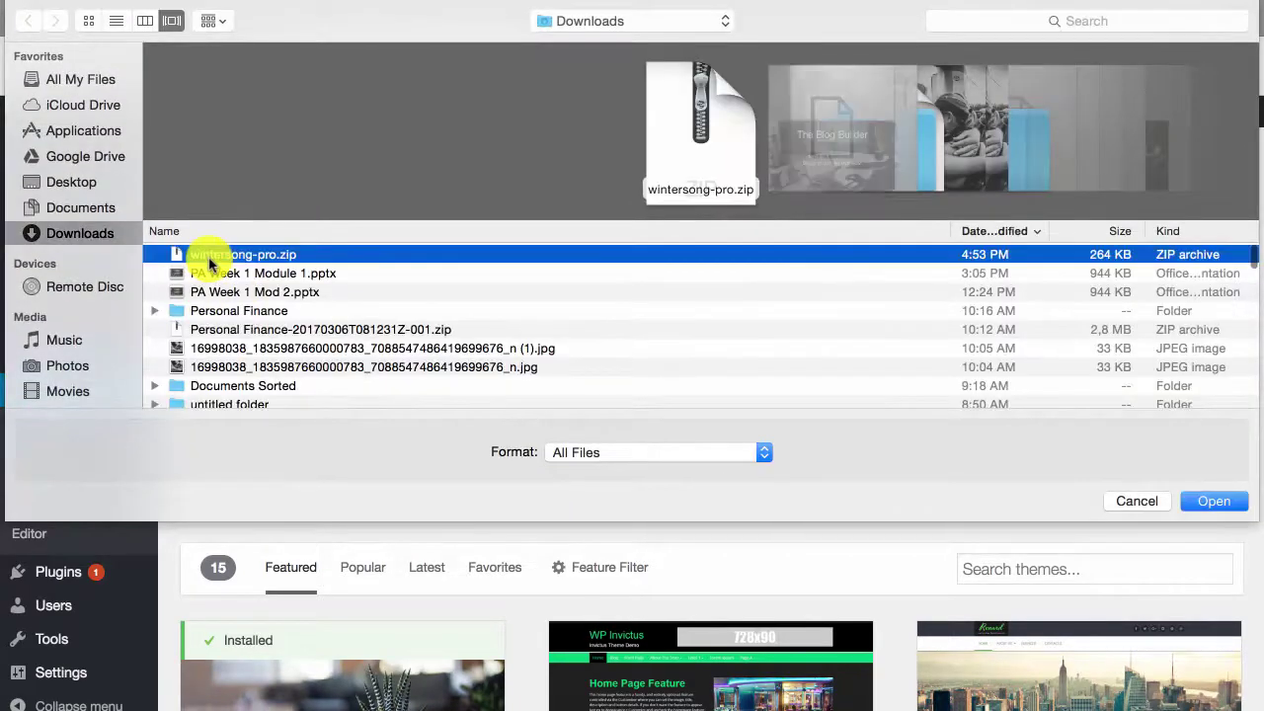
click(1197, 515)
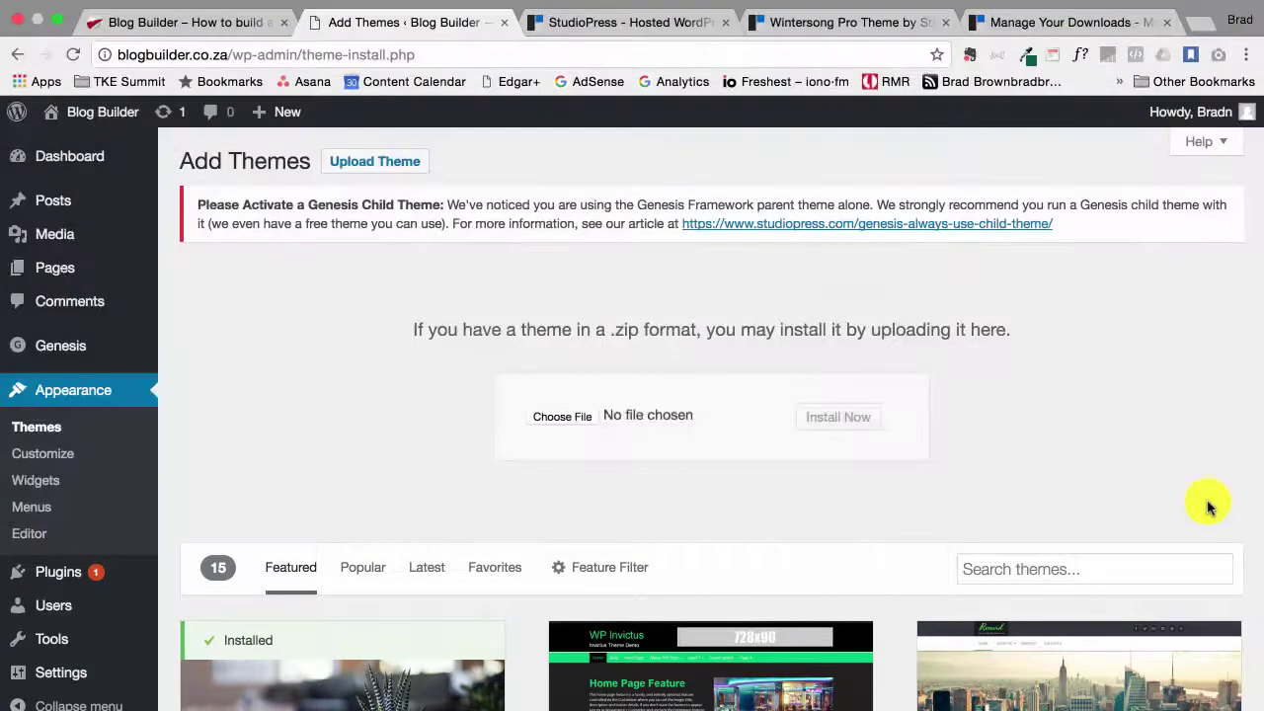
click(837, 423)
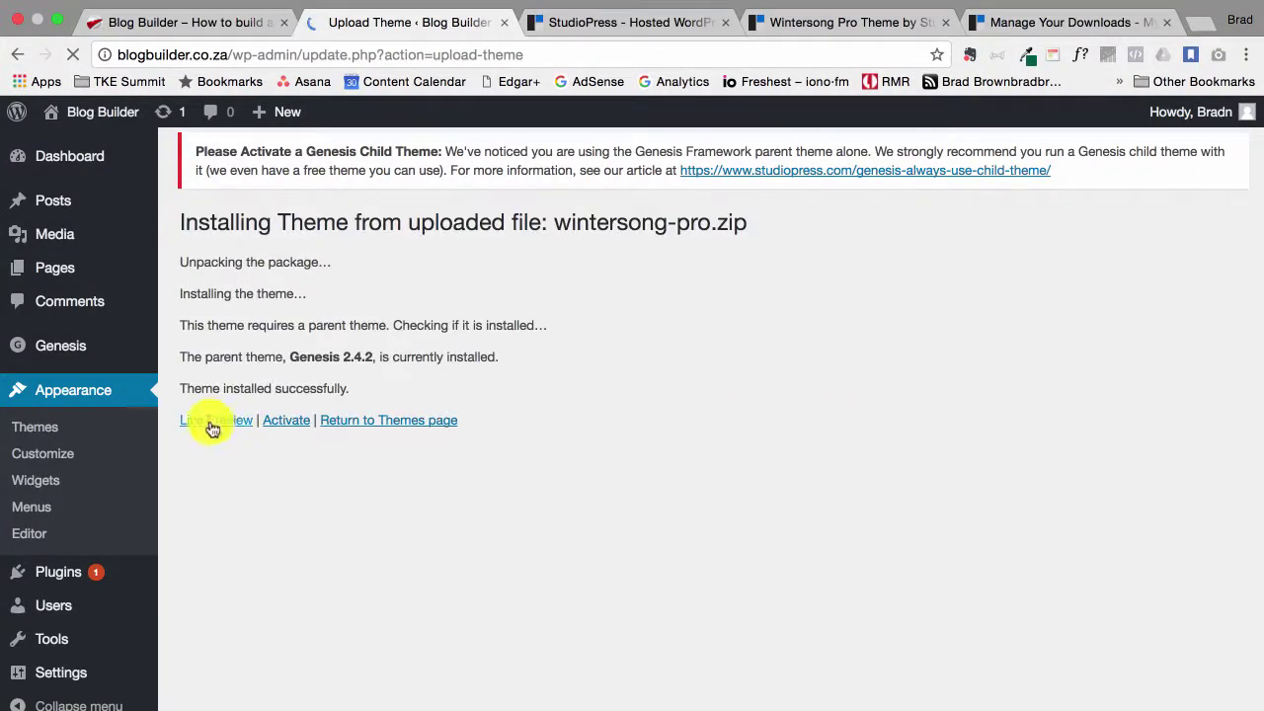
click(293, 426)
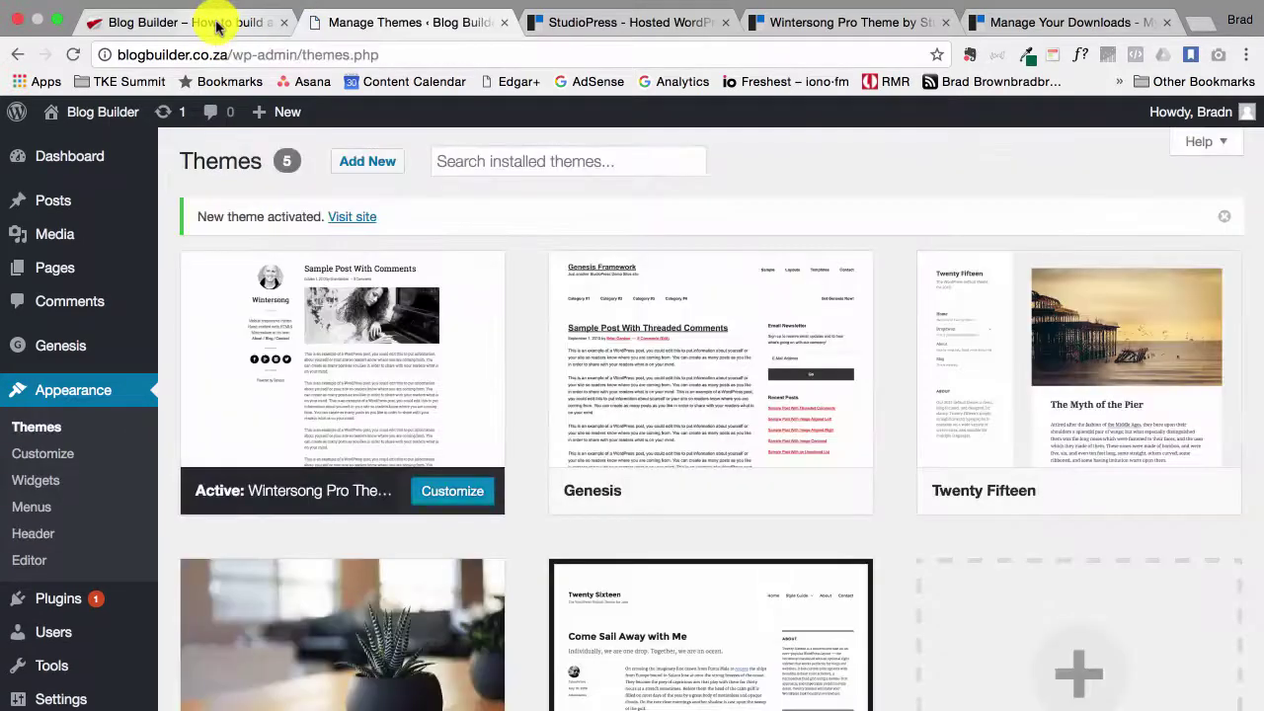
- View the blog's front page to check how it looks with the Wintersong Pro theme
click(217, 27)
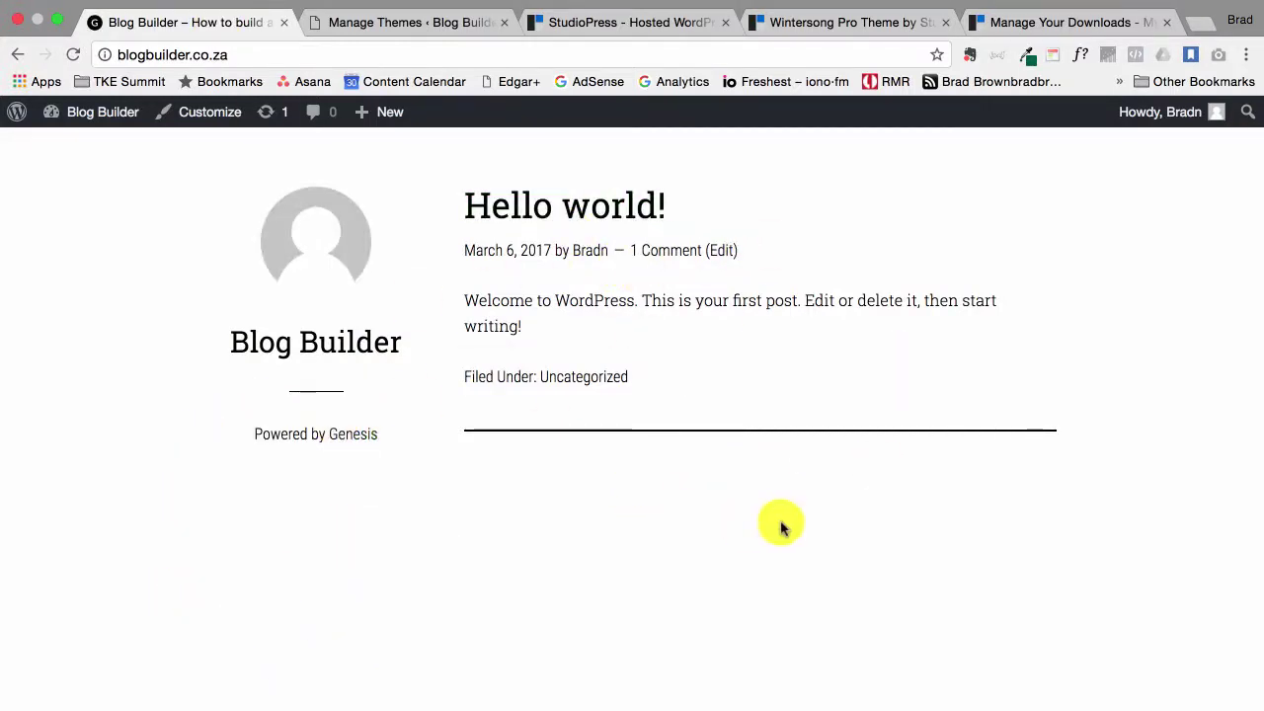
scroll(781, 524, down, 1)
scroll(714, 507, down, 1)
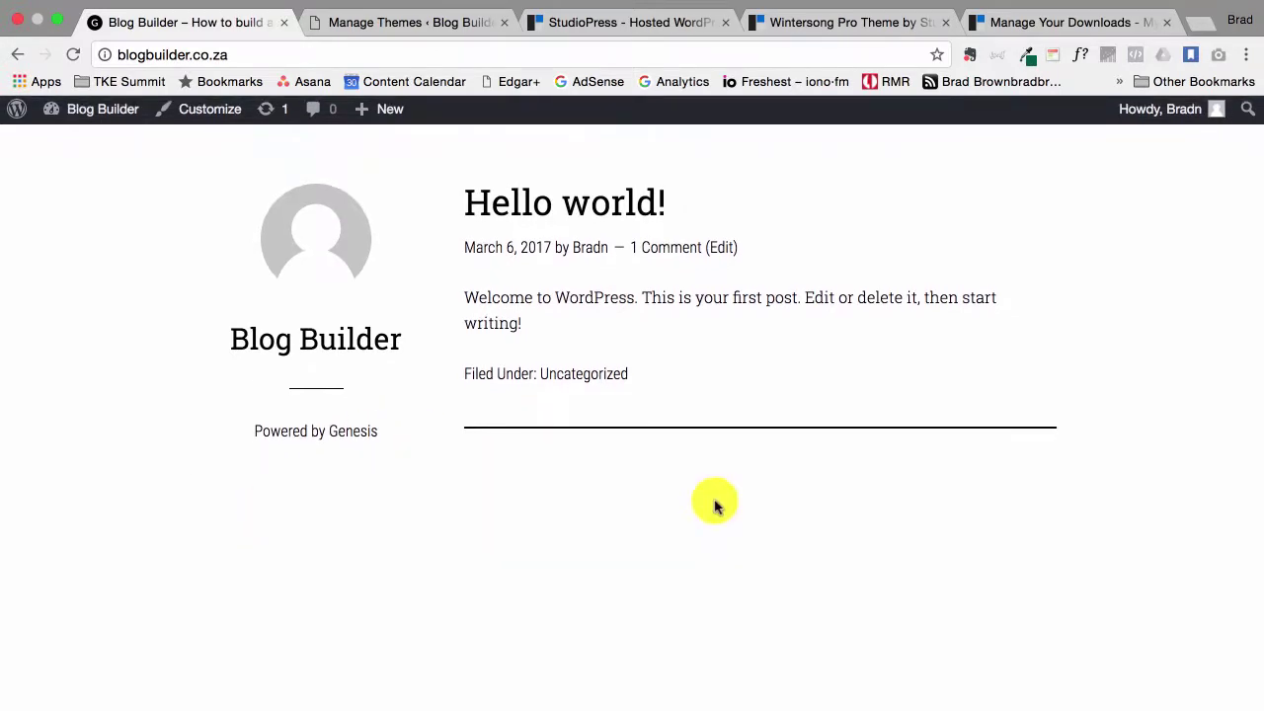
scroll(425, 372, up, 1)
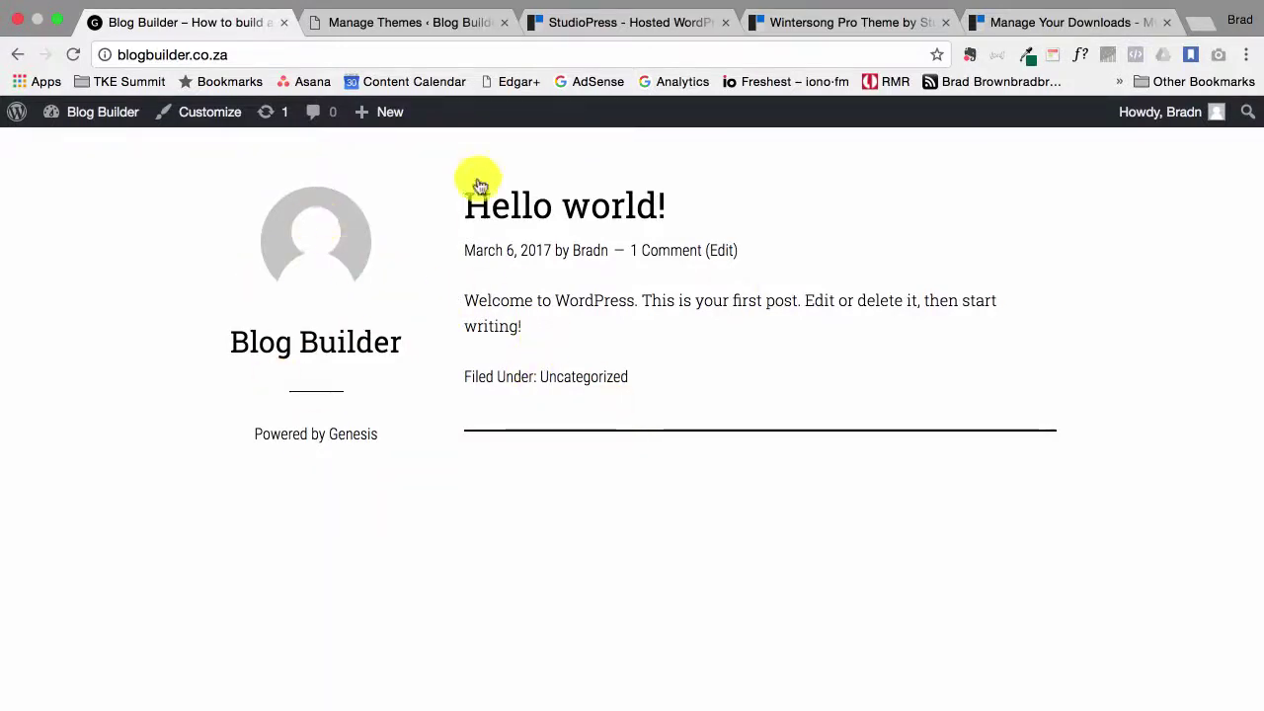
- Return to the theme management page, reload it and look over the installed themes
click(400, 21)
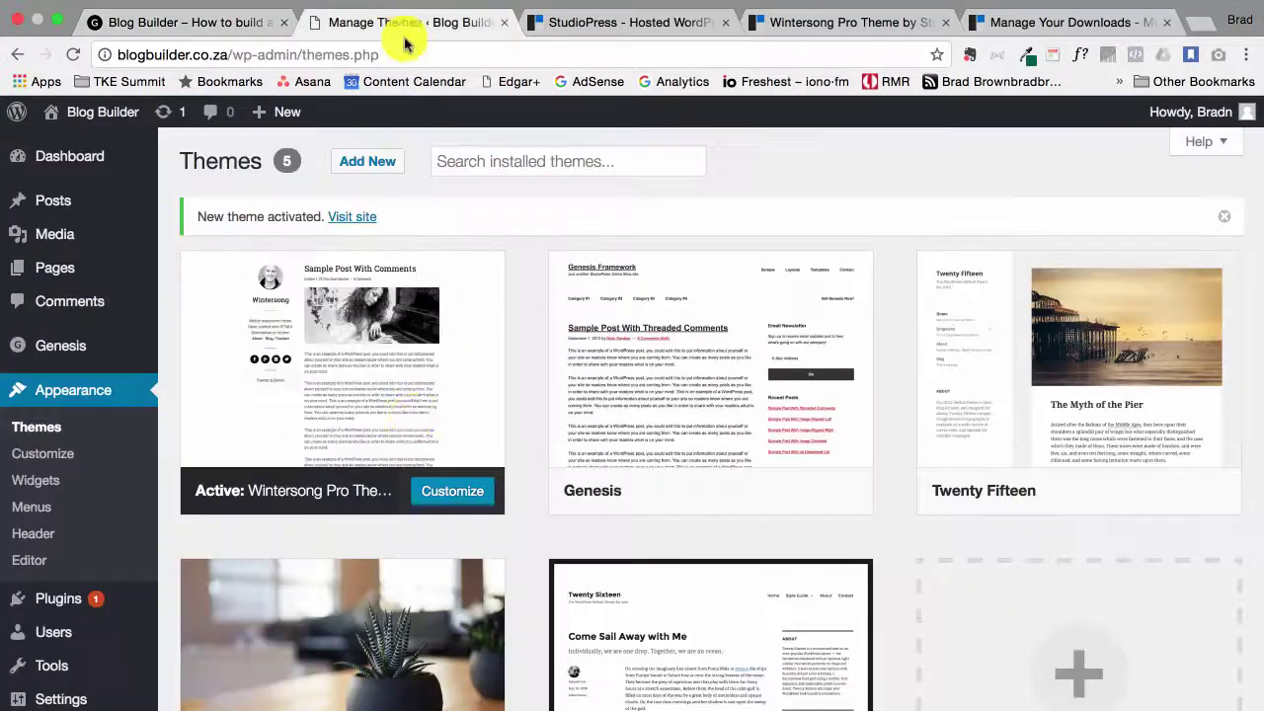
click(35, 435)
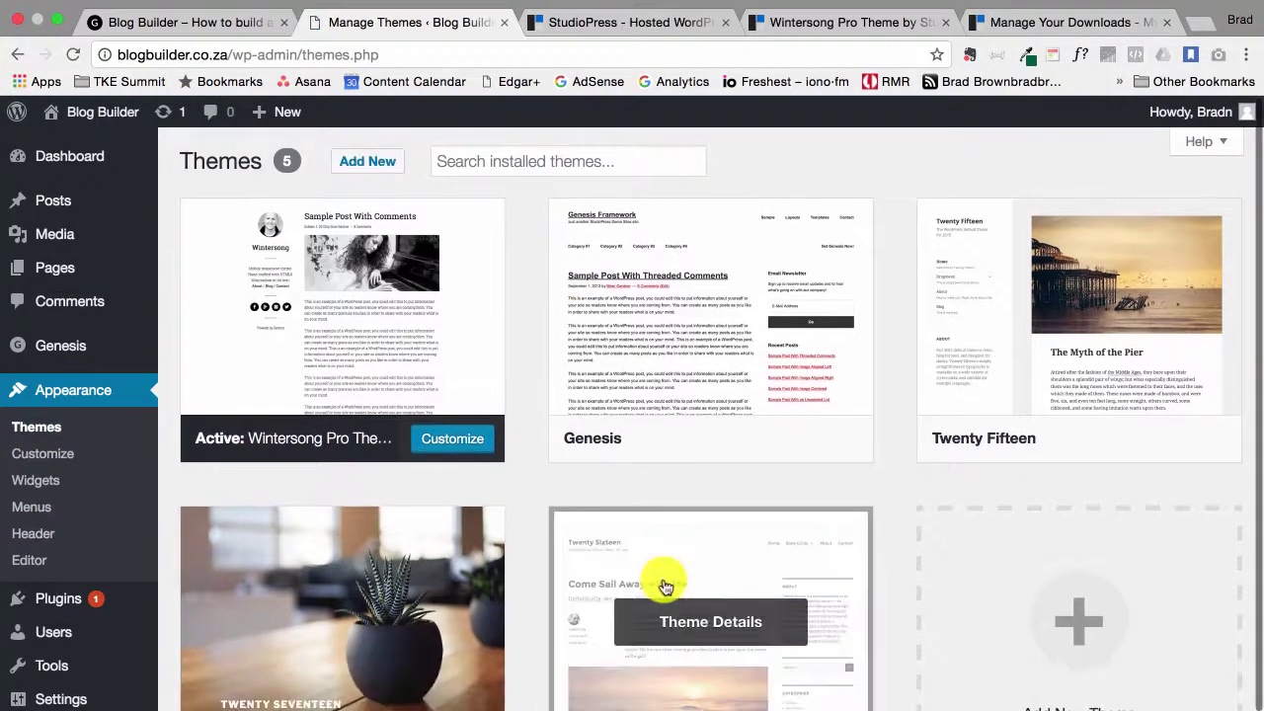
mouse_move(804, 427)
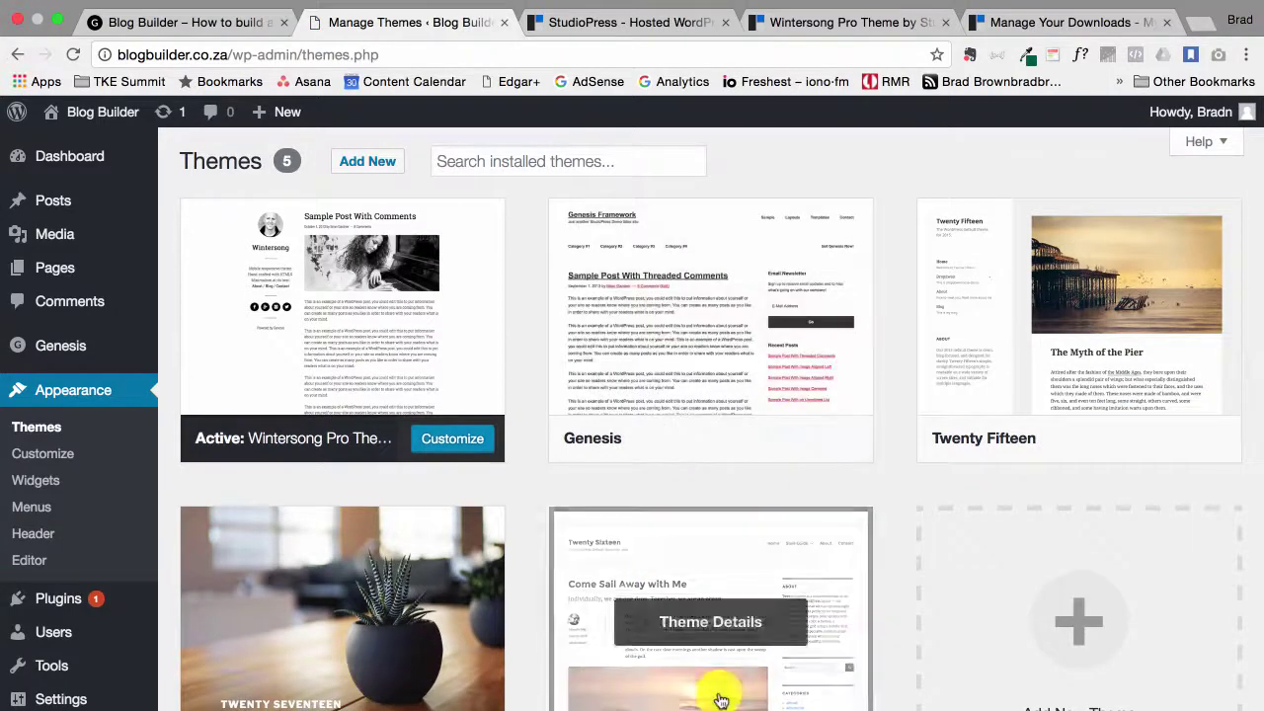